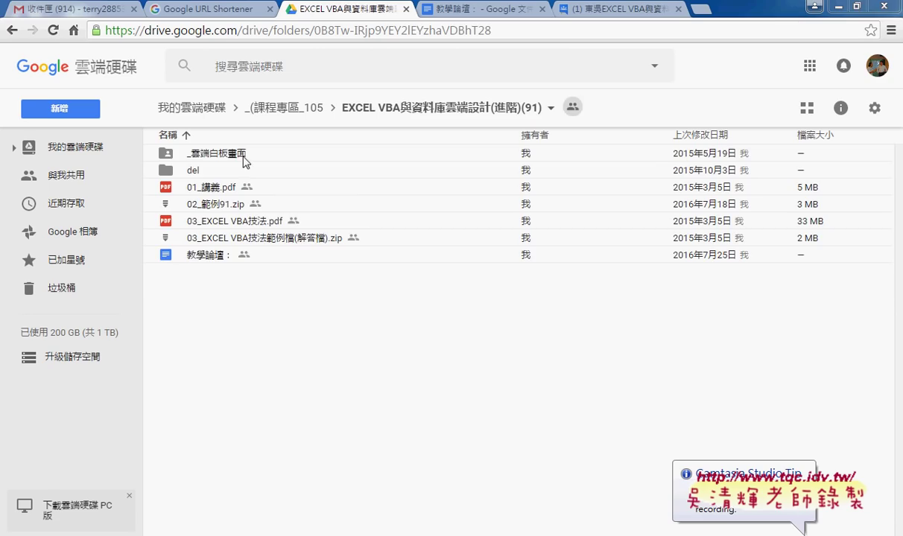
Go into _雲端白板畫面 > 問題05_資料查詢 in Google Drive and select 問題05.xlsx
double_click(233, 154)
double_click(234, 273)
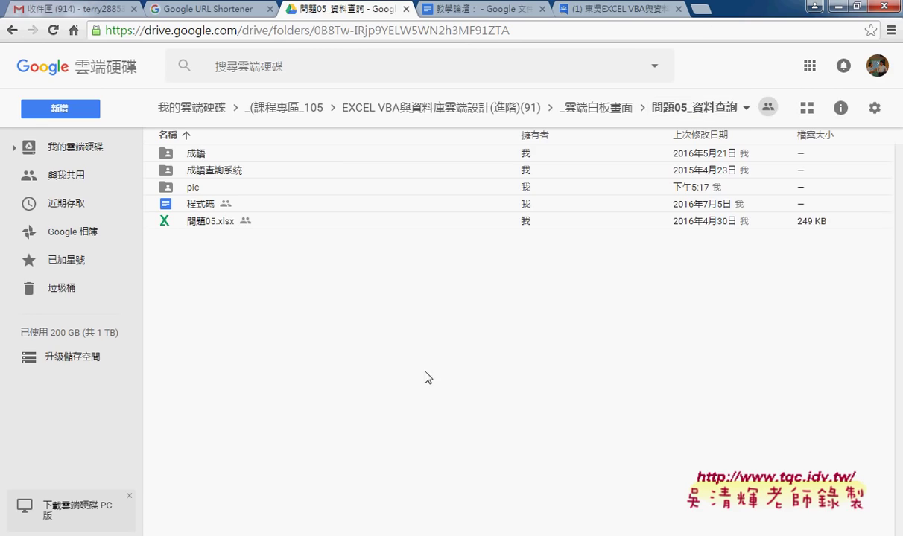
left_click(188, 218)
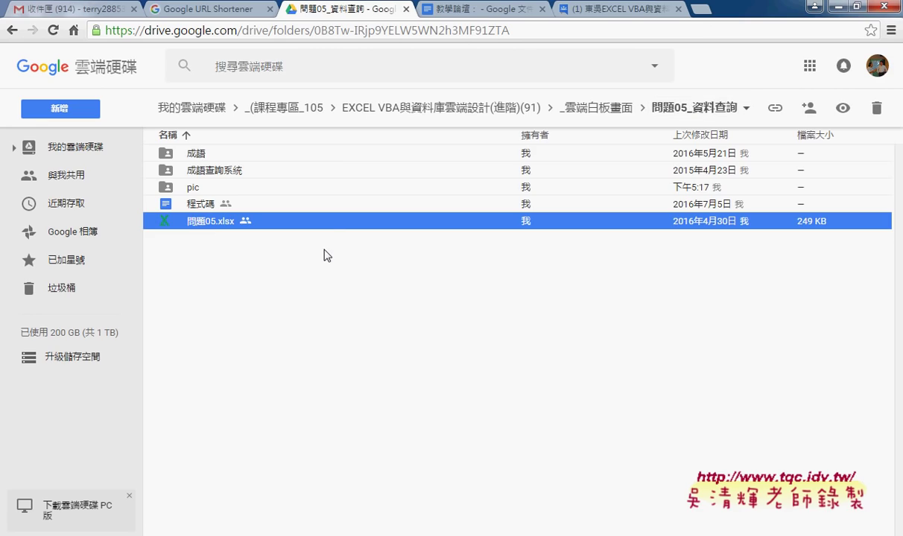
Download 問題05.xlsx and open it from the download bar
right_click(325, 222)
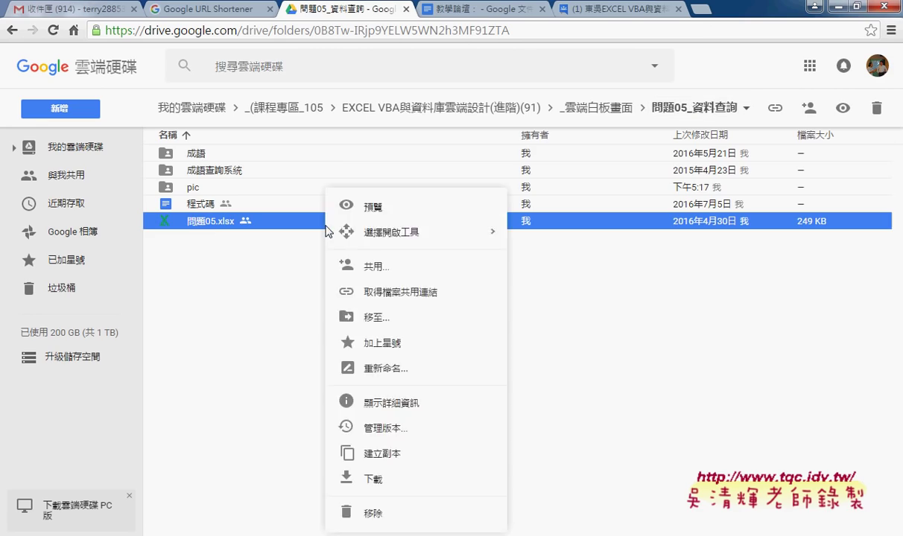
left_click(372, 484)
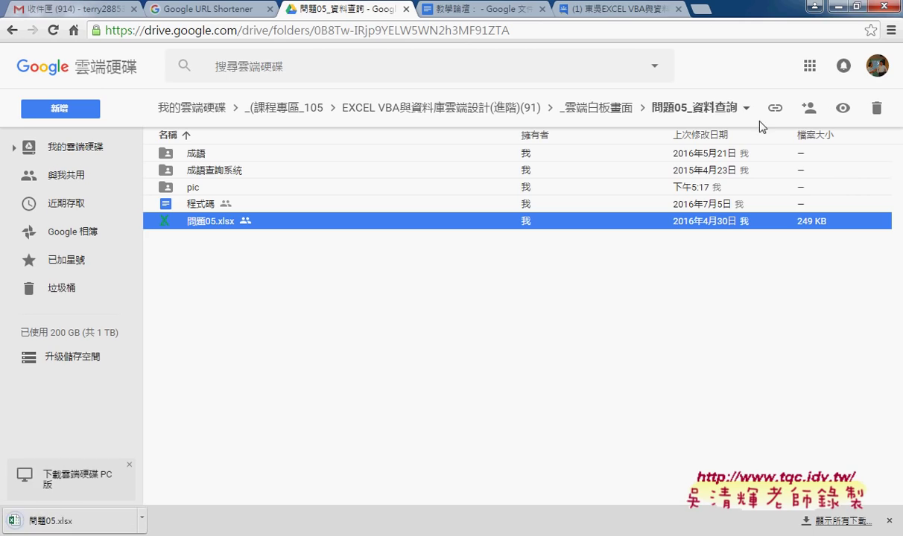
left_click(142, 516)
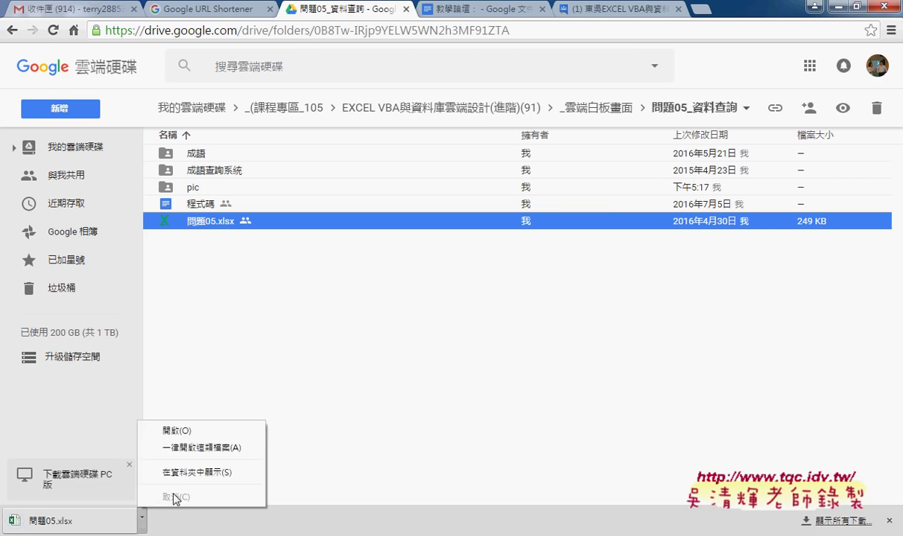
left_click(200, 423)
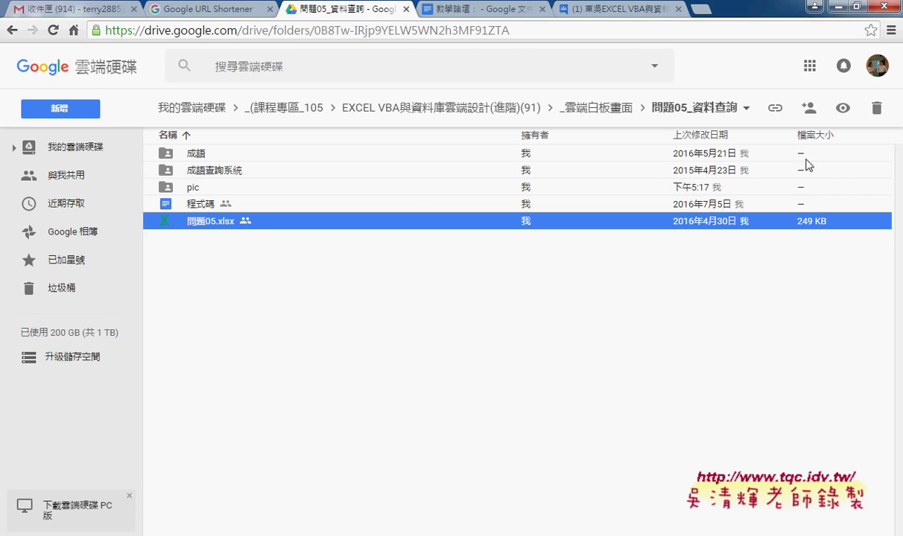
Enable editing on the 問題05 workbook in Excel's Protected View bar
left_click(835, 6)
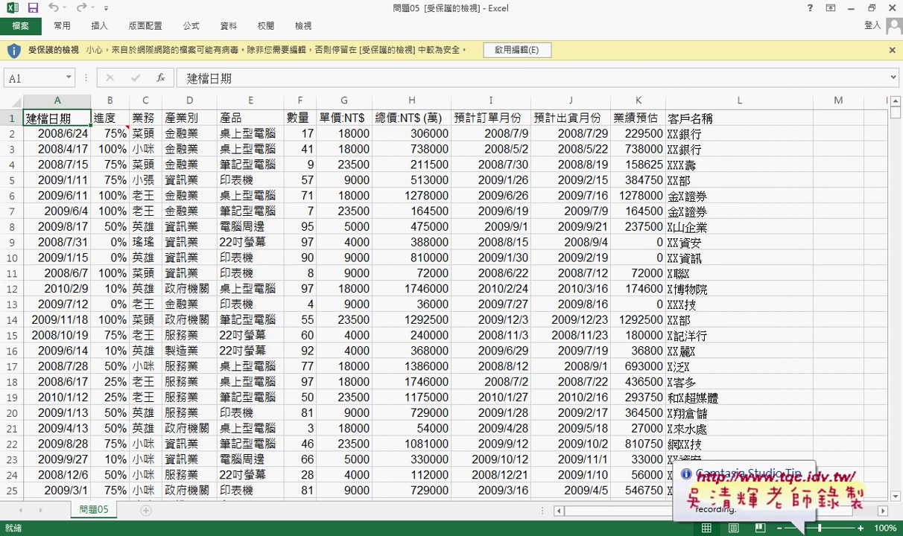
left_click(516, 49)
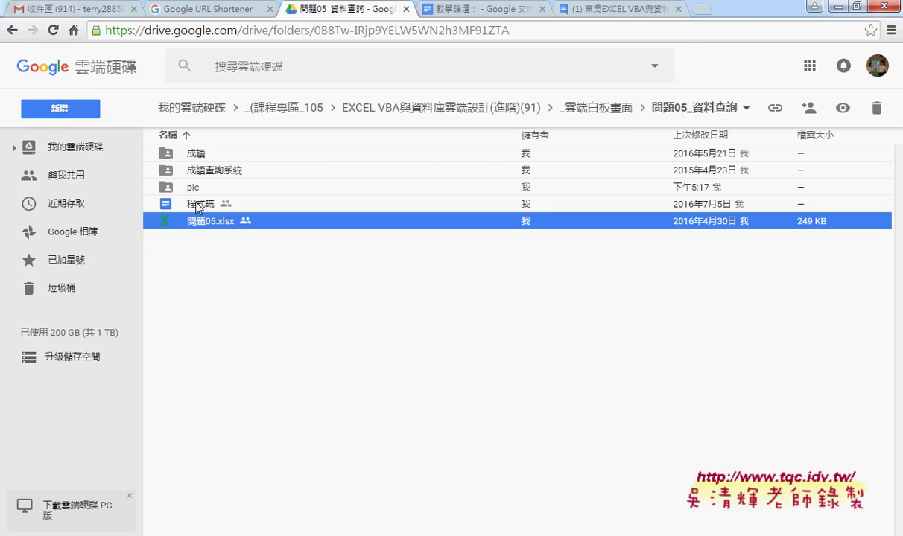
Open the 程式碼 document and zoom the page in two levels
double_click(196, 204)
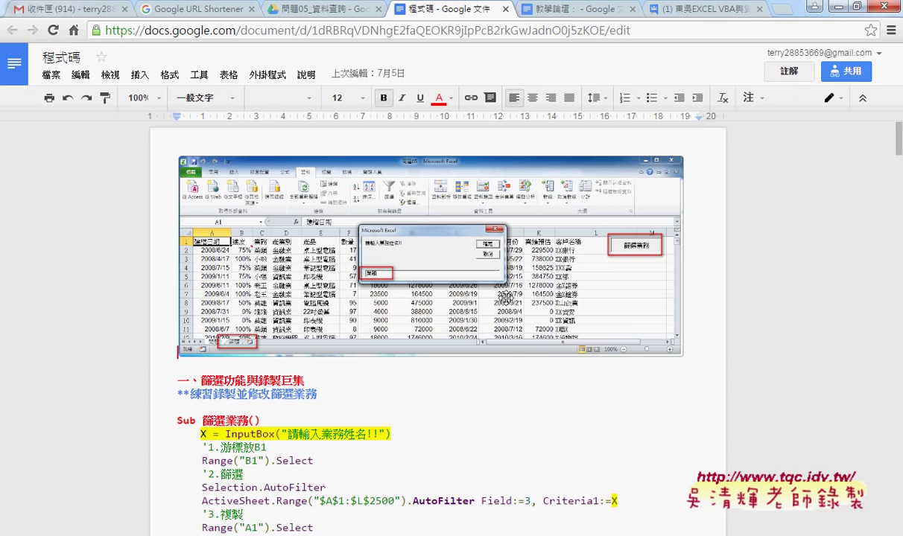
key("ctrl+plus")
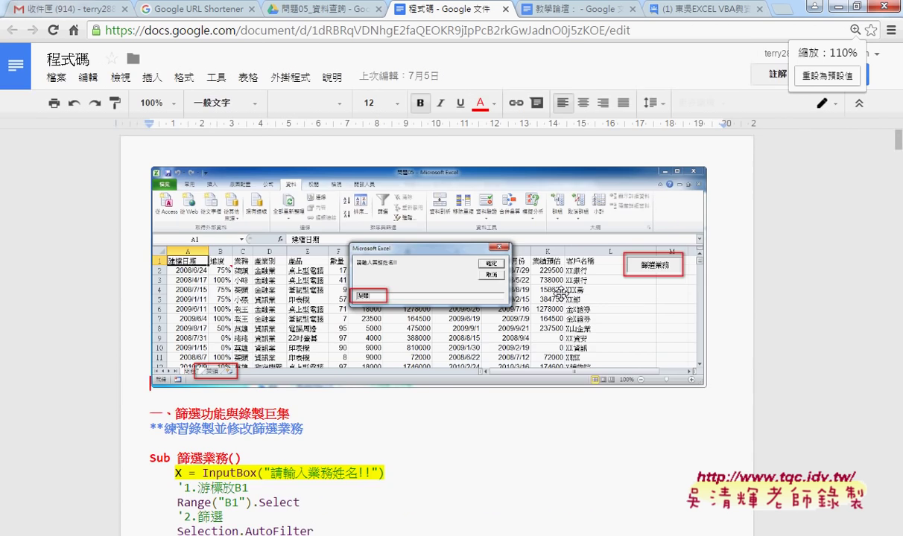
key("ctrl+plus")
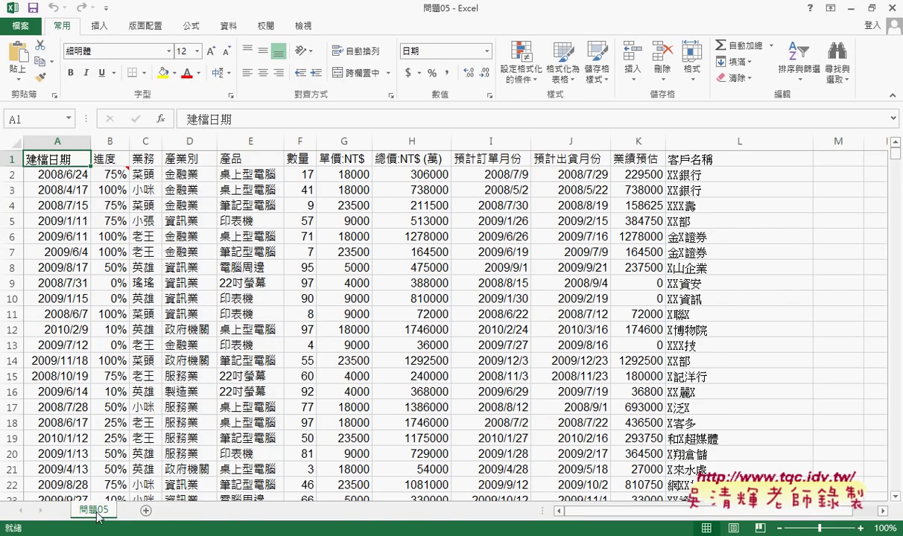
left_click(132, 153)
left_click(141, 142)
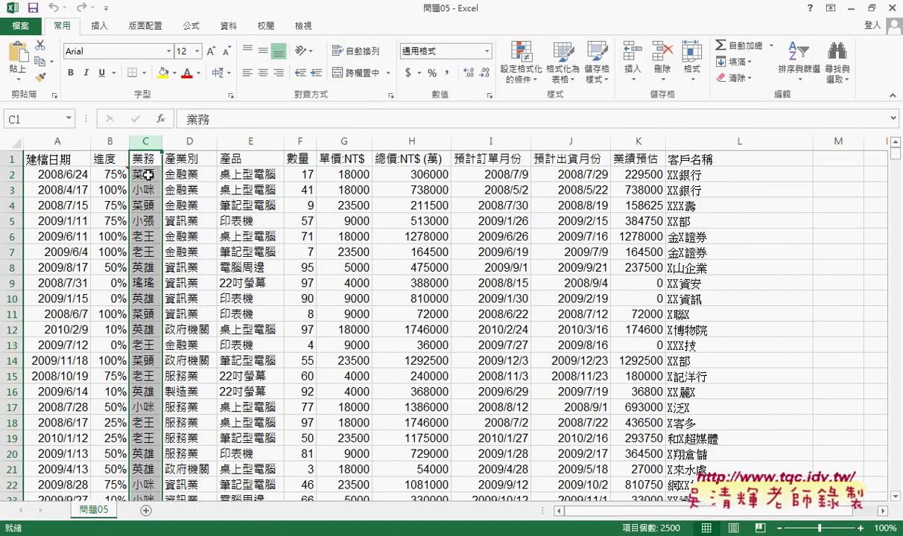
left_click(145, 175)
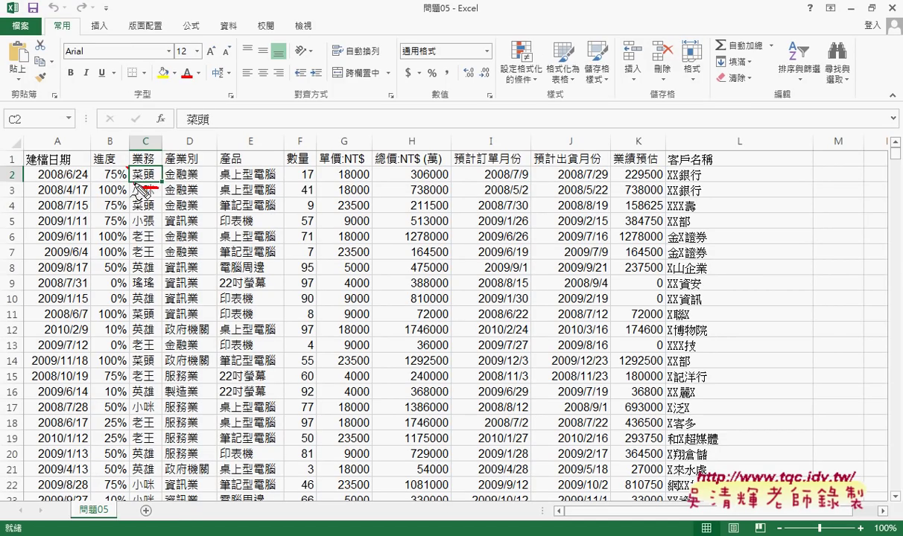
left_click_drag(160, 181, 158, 176)
left_click_drag(145, 500, 135, 504)
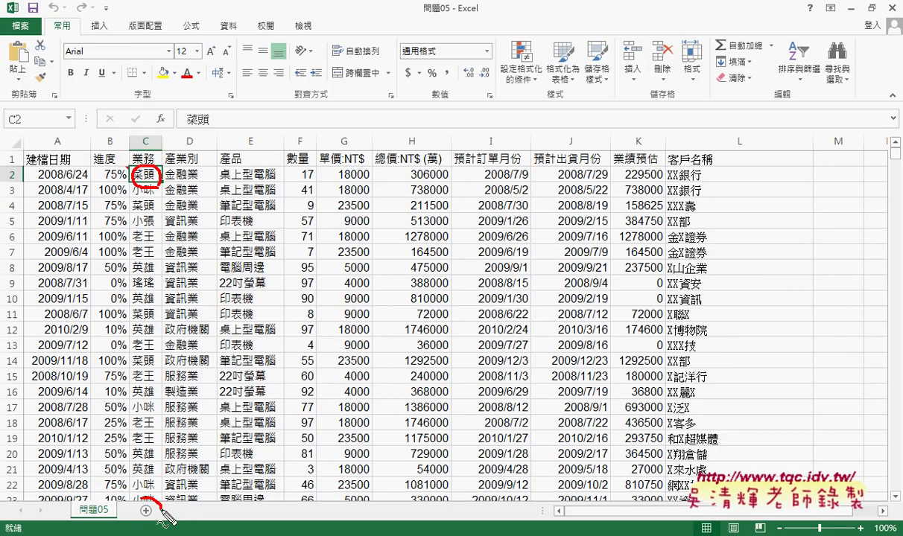
mouse_move(155, 185)
left_mouse_down()
mouse_move(180, 492)
mouse_move(188, 479)
left_mouse_up()
left_click_drag(165, 520, 179, 519)
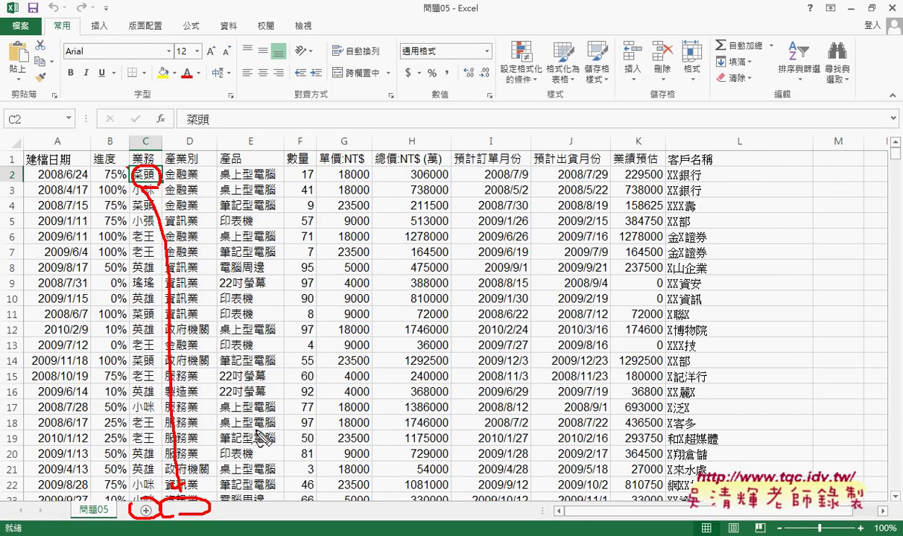
mouse_move(760, 153)
left_mouse_down()
mouse_move(761, 179)
mouse_move(774, 180)
left_mouse_up()
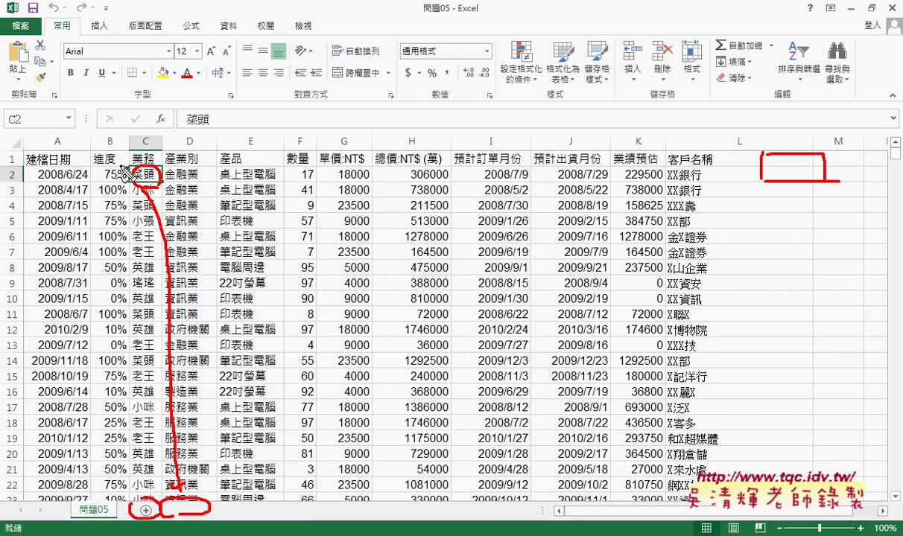
left_click_drag(186, 173, 314, 173)
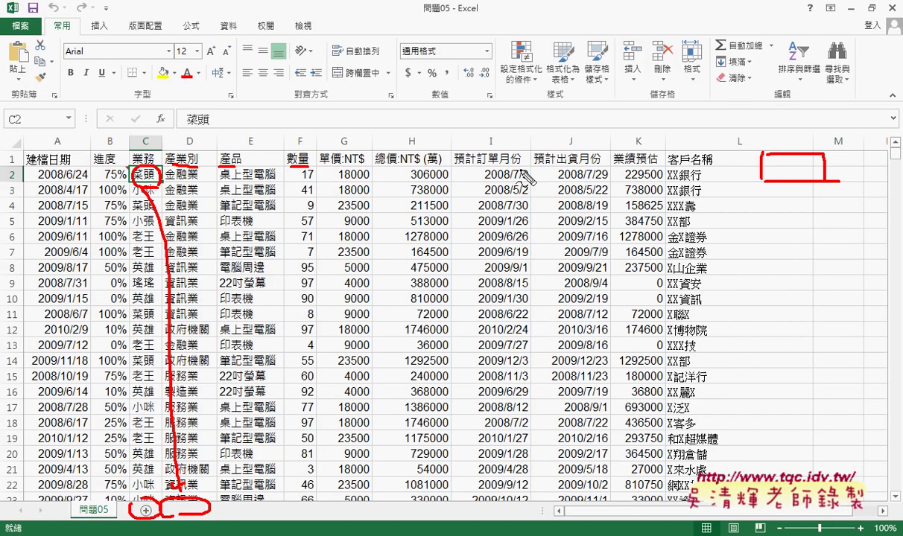
left_click_drag(484, 170, 519, 169)
left_click_drag(668, 169, 709, 168)
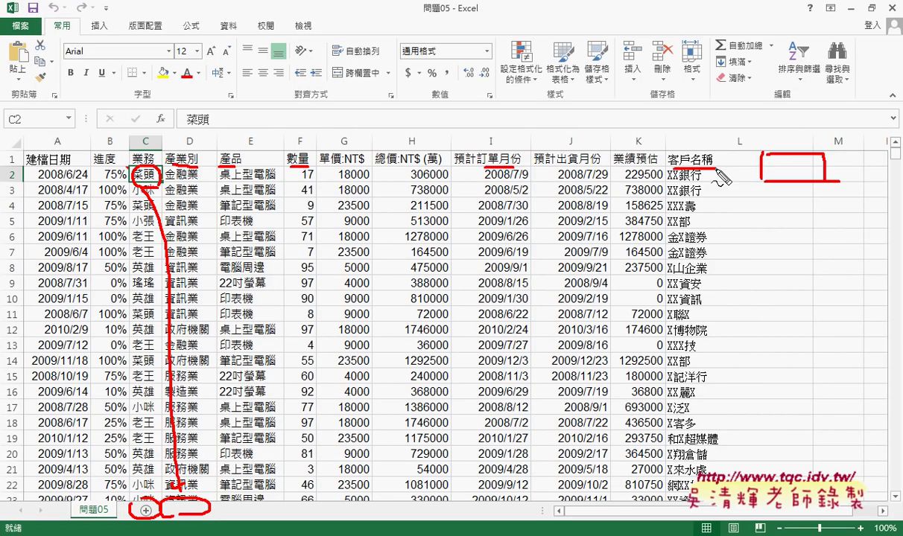
key("Escape")
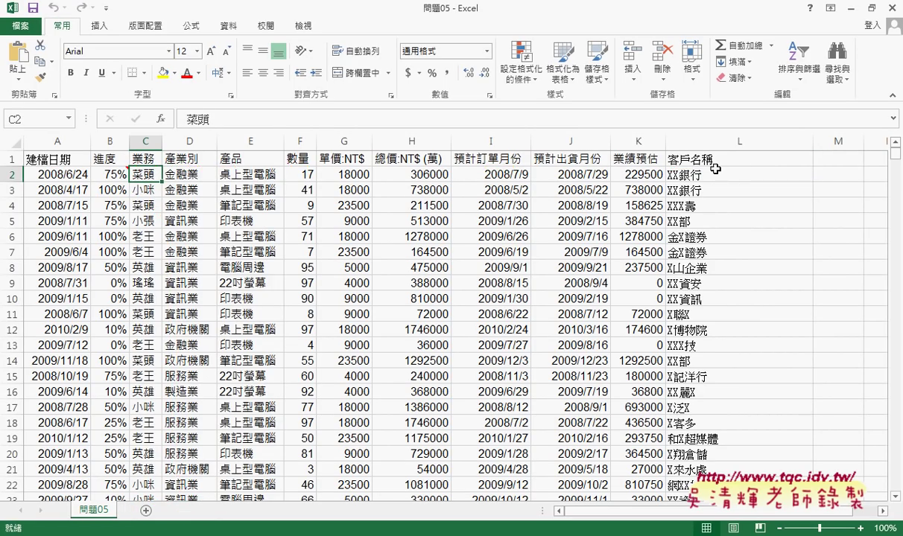
left_click(840, 172)
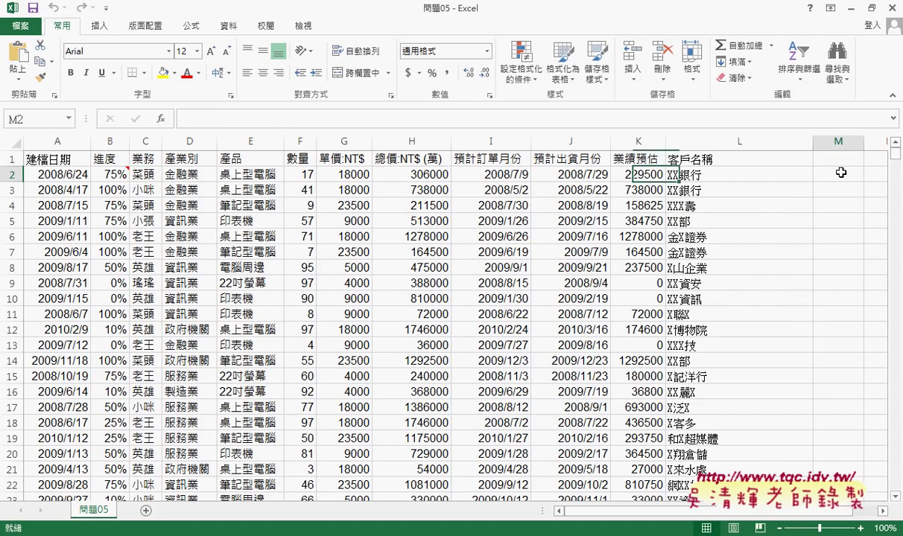
left_click(158, 117)
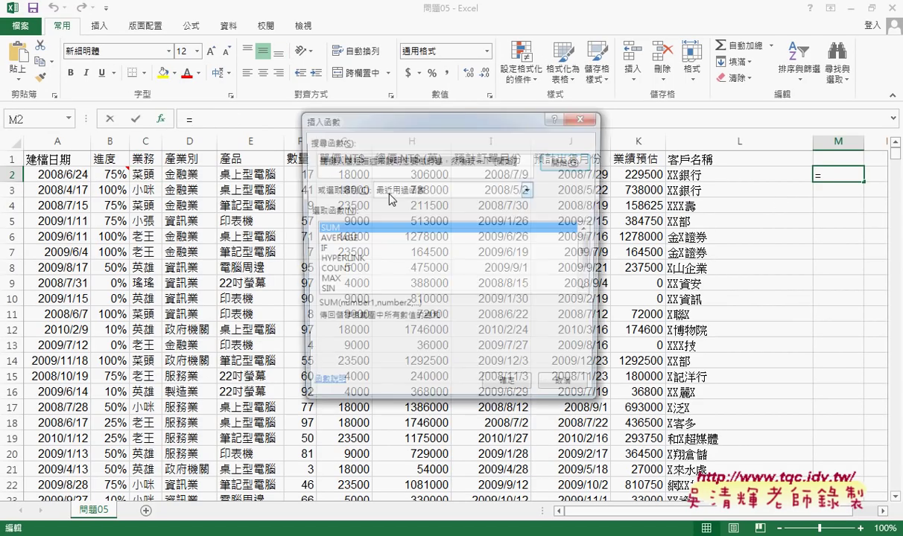
left_click(411, 186)
left_click(416, 255)
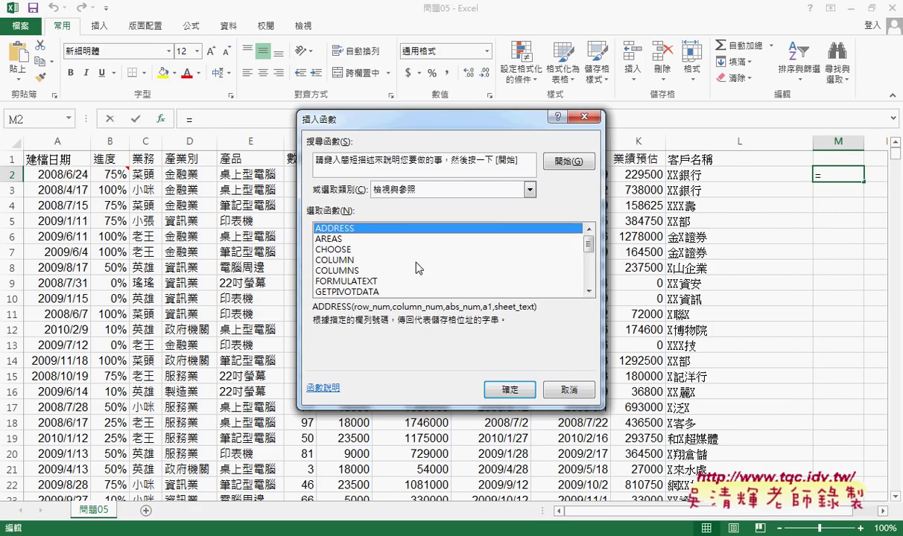
left_click_drag(587, 244, 588, 276)
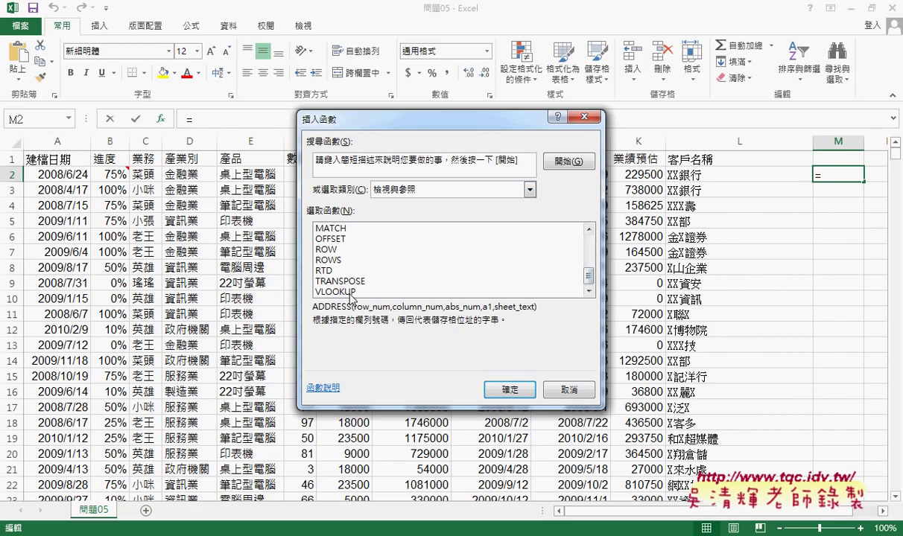
left_click(350, 292)
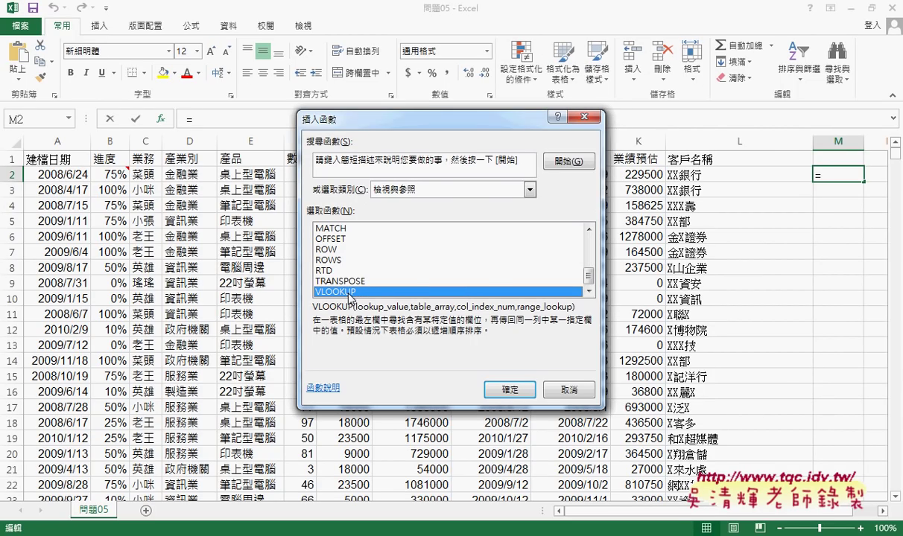
left_click(568, 390)
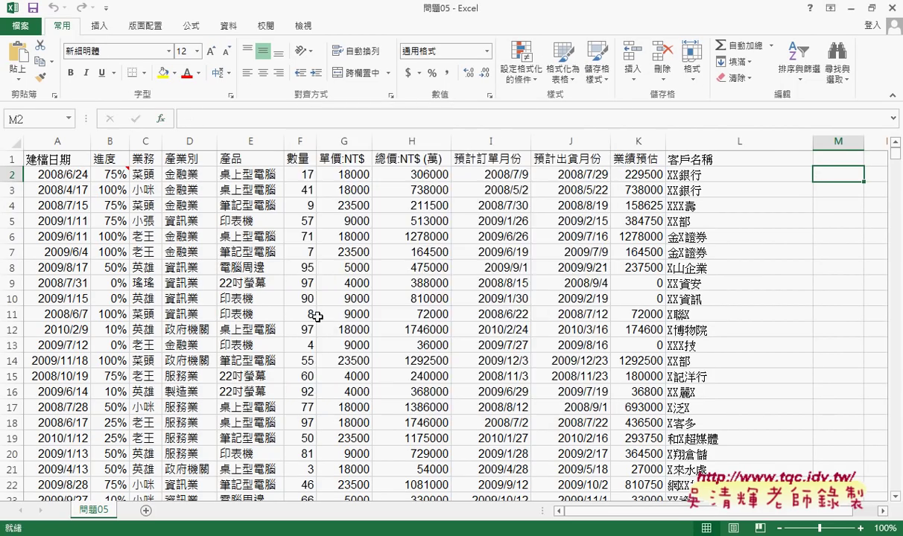
key("ctrl+f")
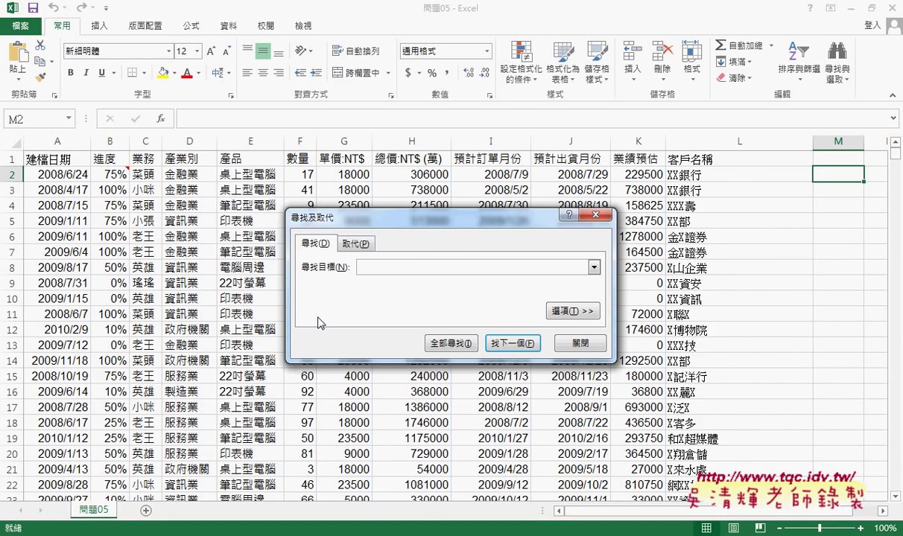
left_click(596, 216)
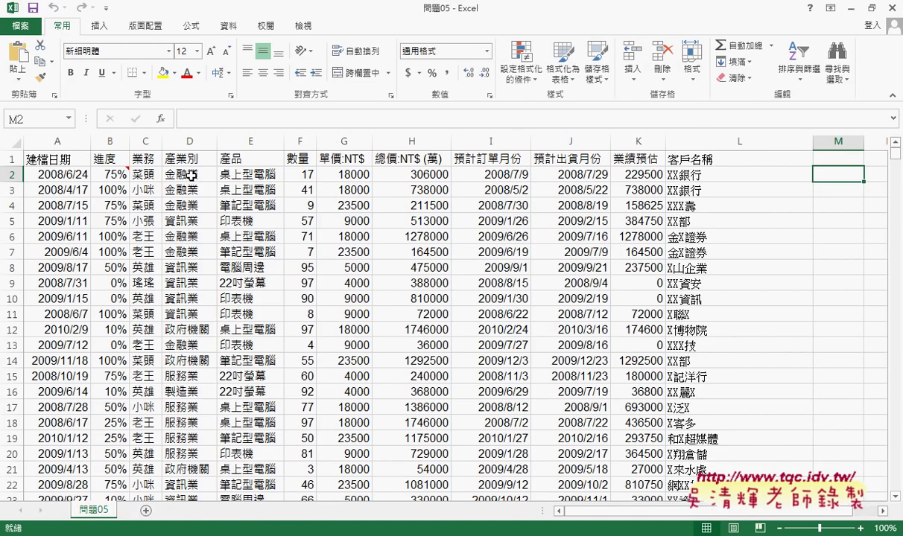
left_click(235, 32)
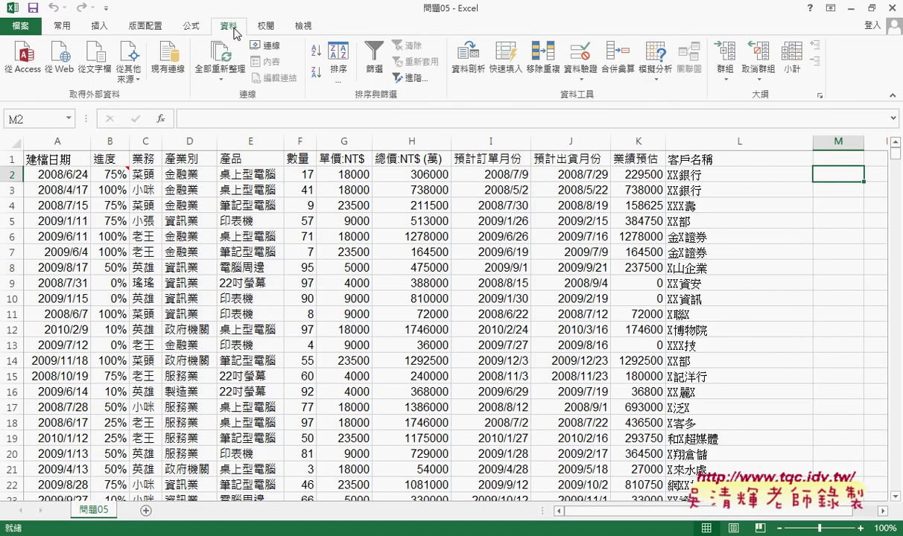
left_click(381, 70)
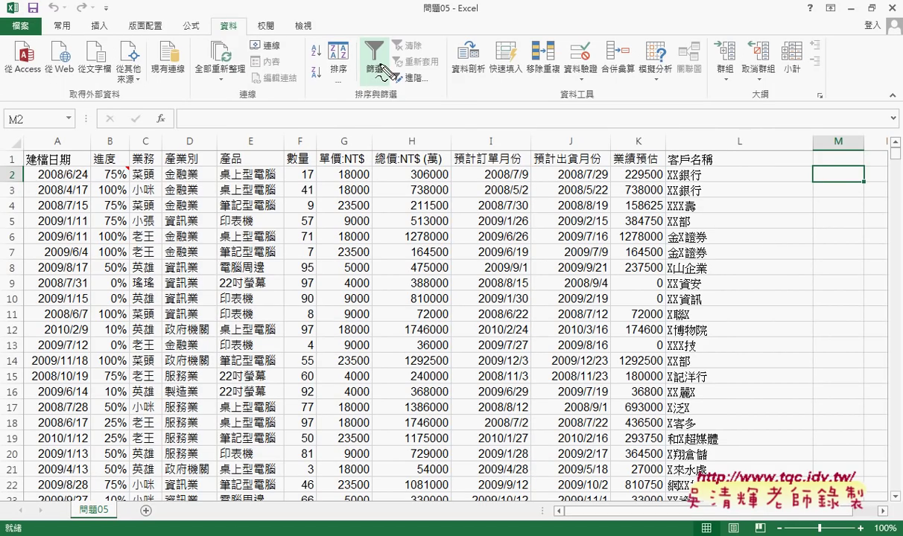
left_click_drag(237, 20, 223, 18)
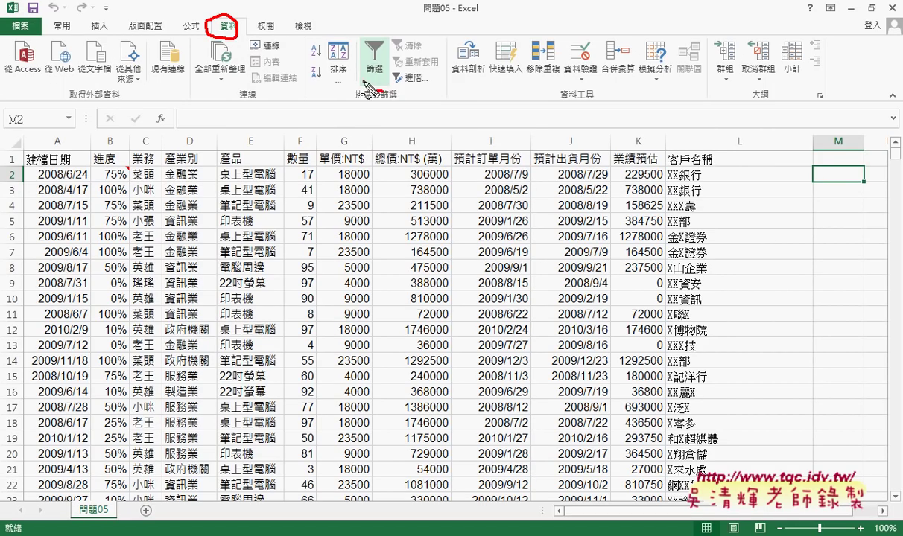
left_click_drag(369, 88, 377, 92)
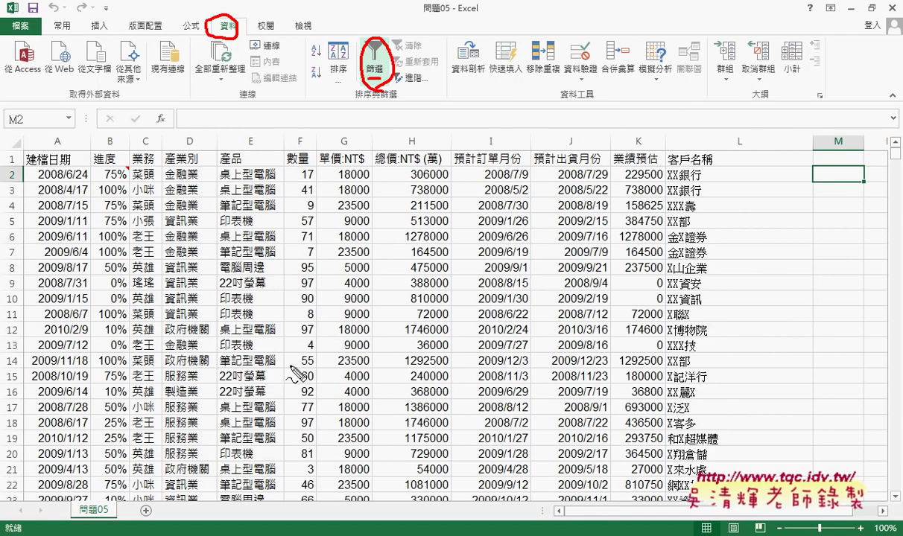
mouse_move(159, 376)
left_mouse_down()
mouse_move(421, 197)
mouse_move(547, 178)
mouse_move(534, 202)
left_mouse_up()
mouse_move(598, 190)
left_mouse_down()
mouse_move(588, 283)
mouse_move(642, 289)
mouse_move(648, 270)
left_mouse_up()
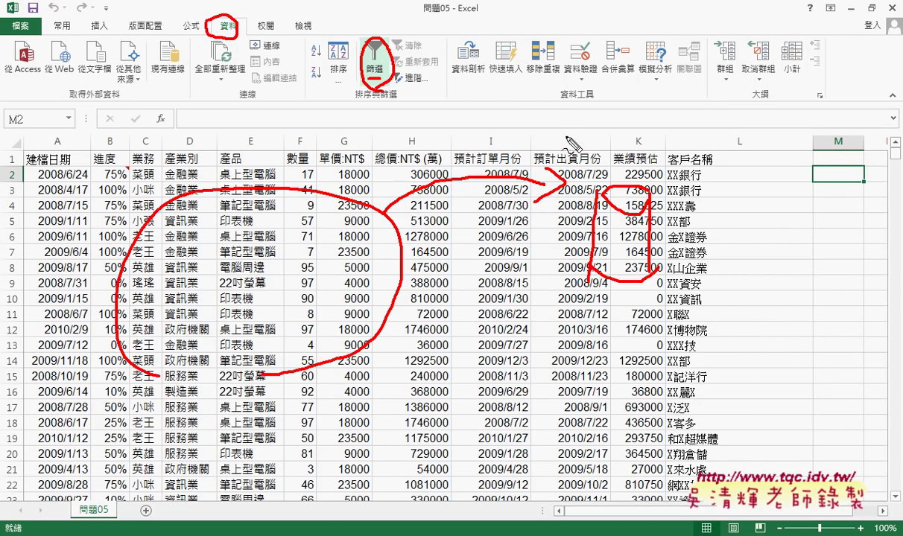
mouse_move(546, 101)
left_mouse_down()
mouse_move(533, 128)
mouse_move(560, 108)
mouse_move(573, 133)
left_mouse_up()
mouse_move(589, 103)
left_mouse_down()
mouse_move(610, 130)
mouse_move(650, 114)
mouse_move(645, 126)
left_mouse_up()
mouse_move(693, 97)
left_mouse_down()
mouse_move(679, 125)
mouse_move(717, 131)
mouse_move(748, 117)
mouse_move(744, 131)
left_mouse_up()
left_click_drag(674, 140, 713, 138)
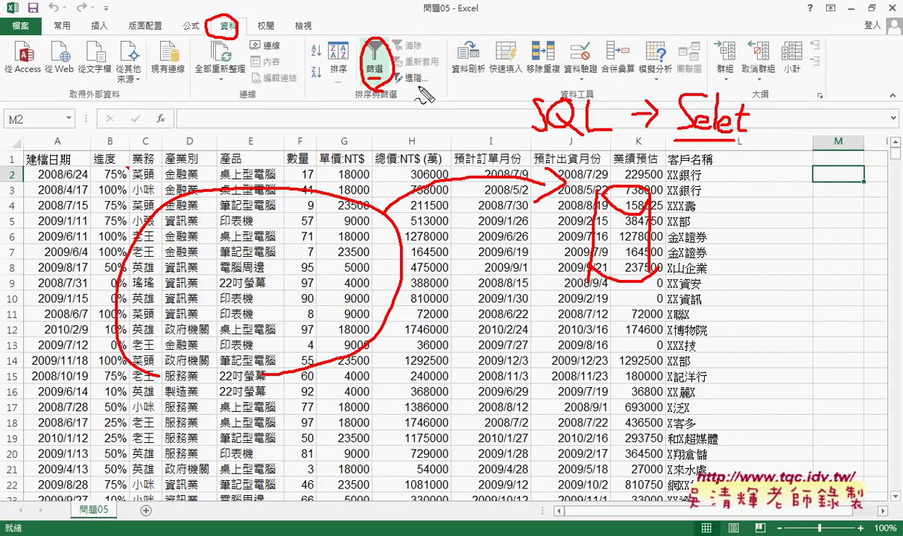
mouse_move(696, 88)
left_mouse_down()
mouse_move(386, 58)
mouse_move(420, 83)
left_mouse_up()
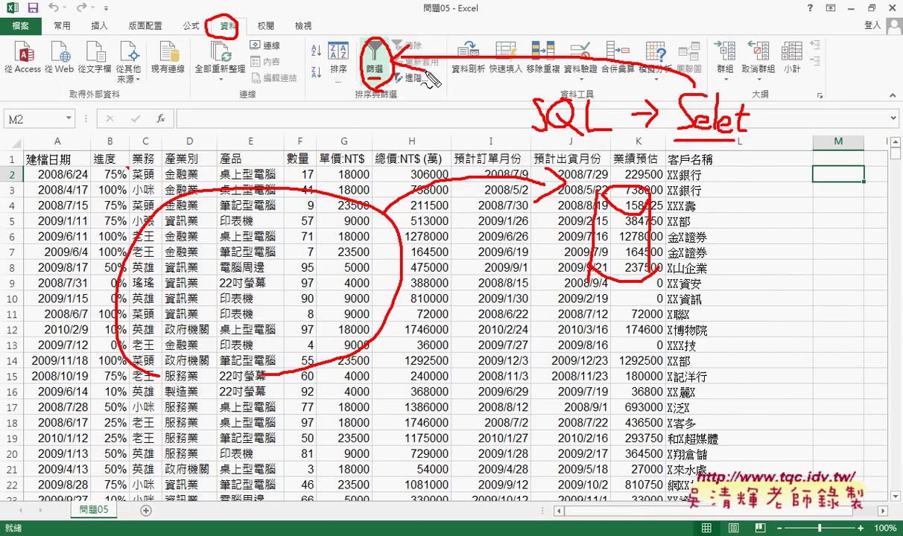
left_click_drag(717, 73, 699, 94)
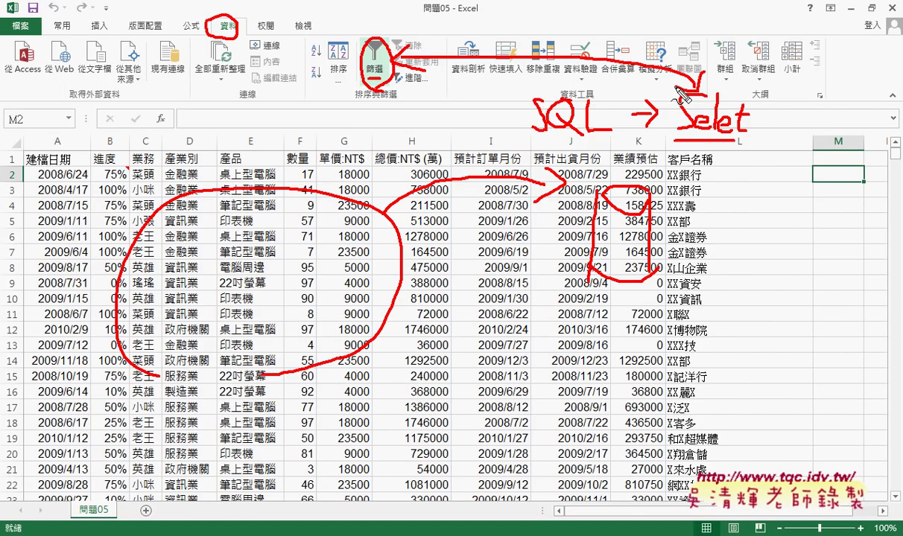
key("Escape")
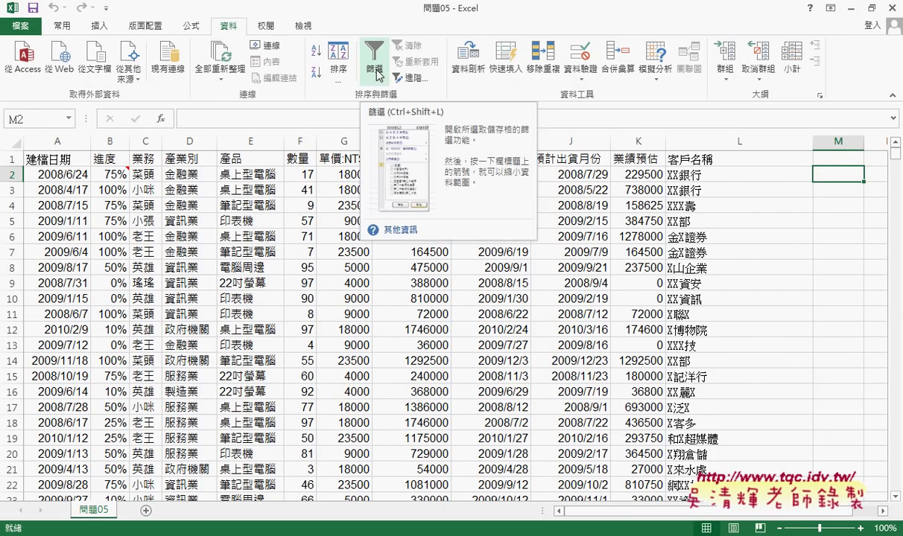
left_click(144, 141)
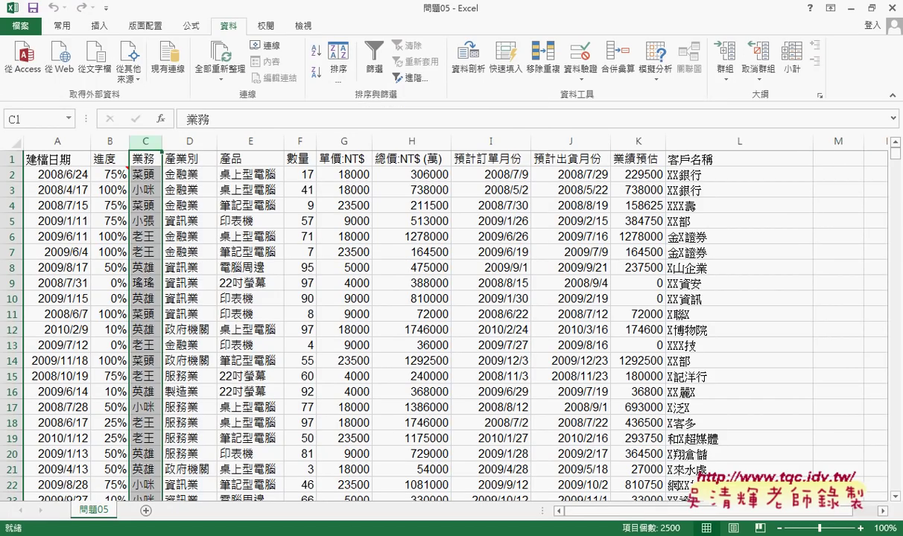
After checking the code notes, turn on AutoFilter for the 問題05 headers from cell C1
key("alt+Tab")
left_click_drag(399, 44, 397, 81)
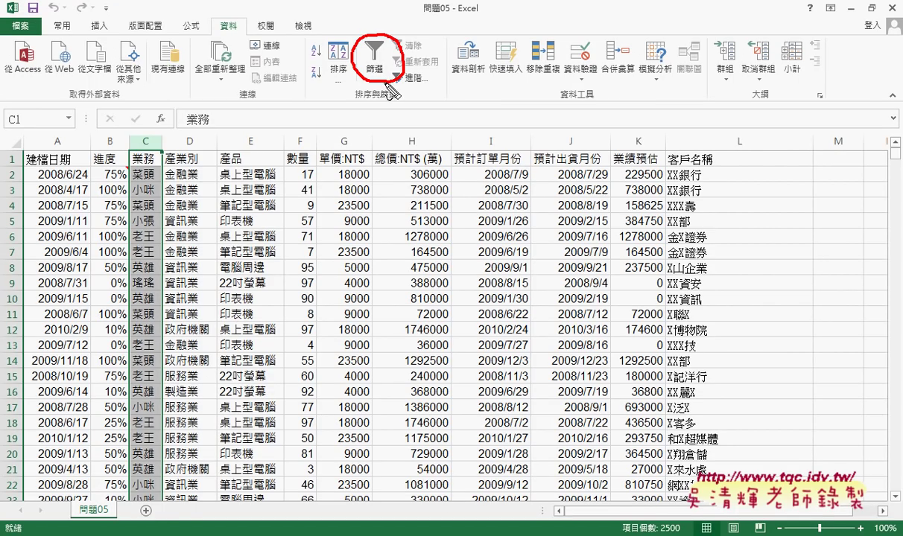
left_click_drag(135, 486, 152, 522)
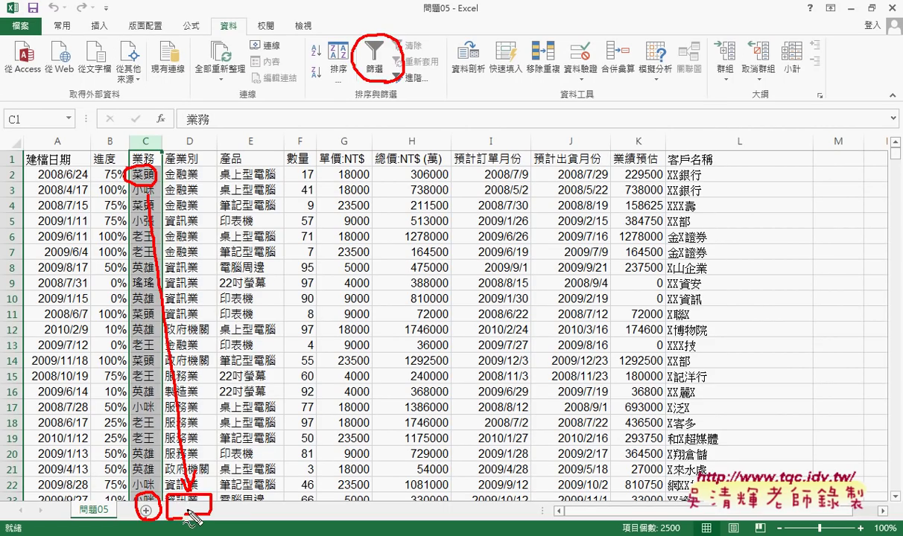
key("Escape")
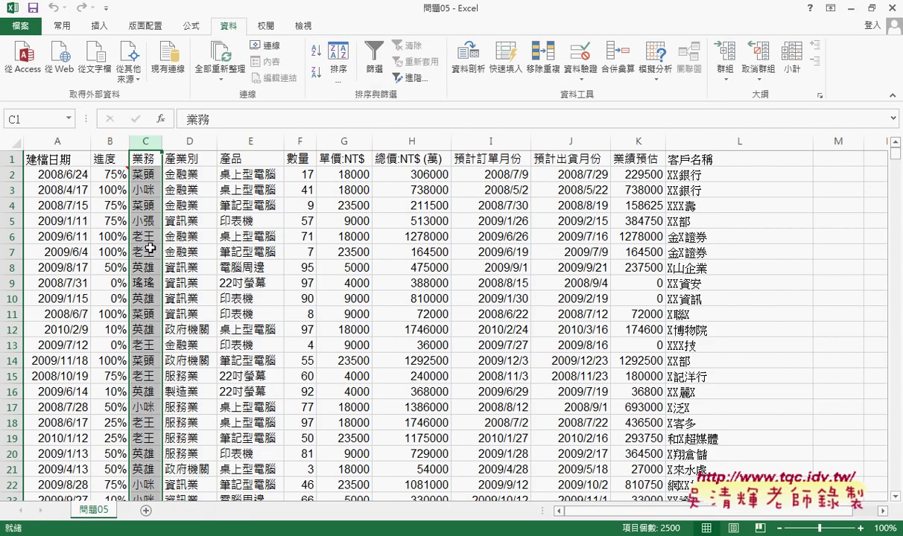
left_click(138, 160)
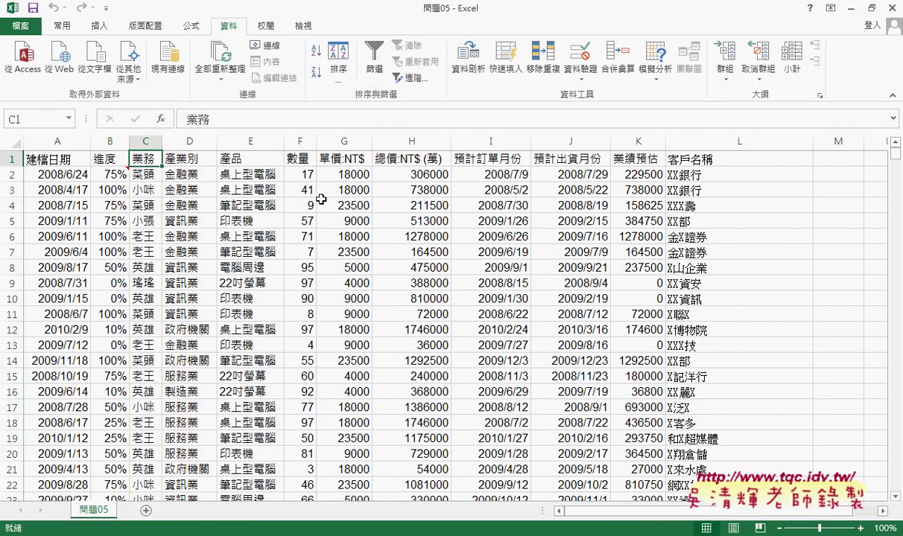
left_click(384, 69)
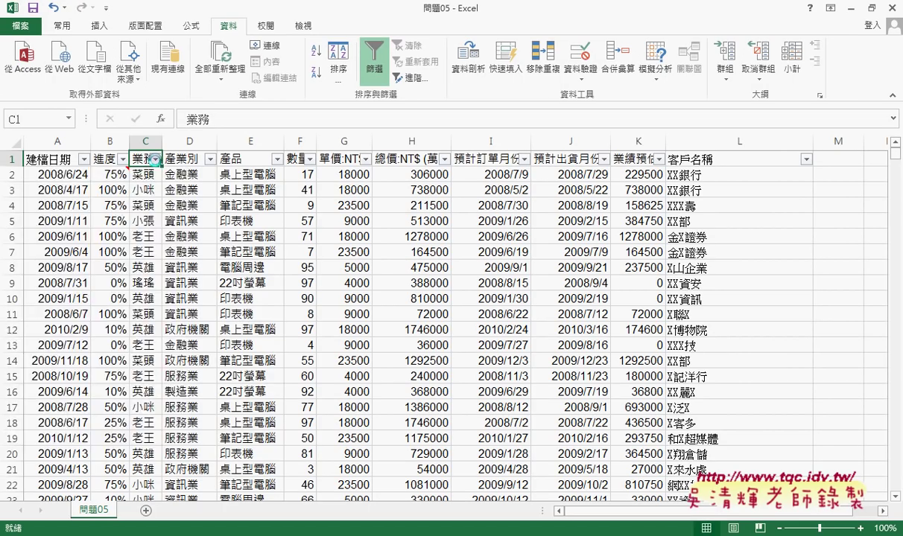
Preview the Text, Number and Date Filters for 業務, 數量 and 預計訂單月份
left_click(155, 159)
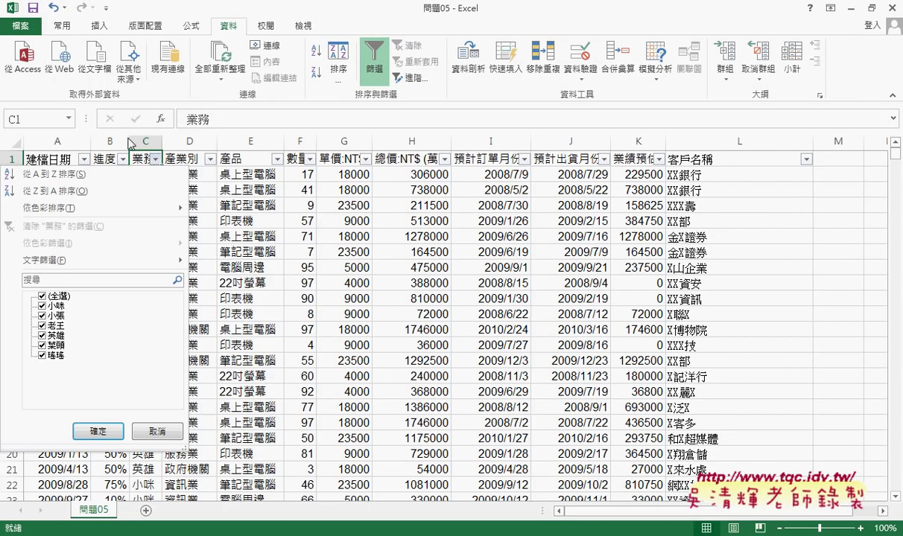
mouse_move(60, 264)
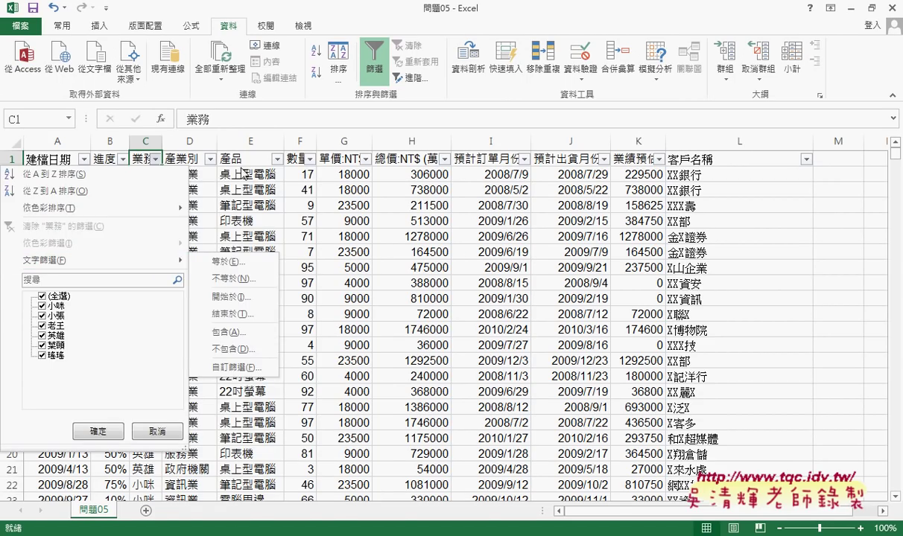
left_click(306, 159)
left_click(310, 161)
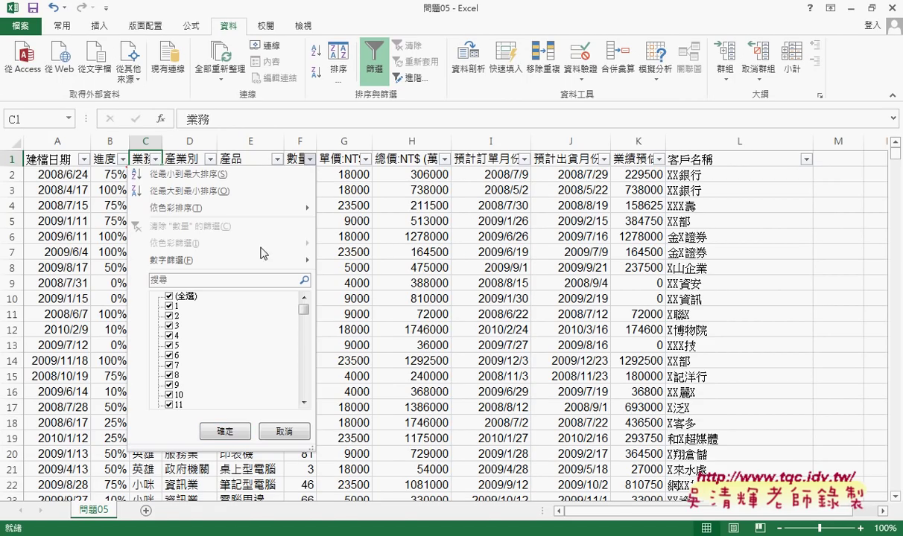
mouse_move(220, 266)
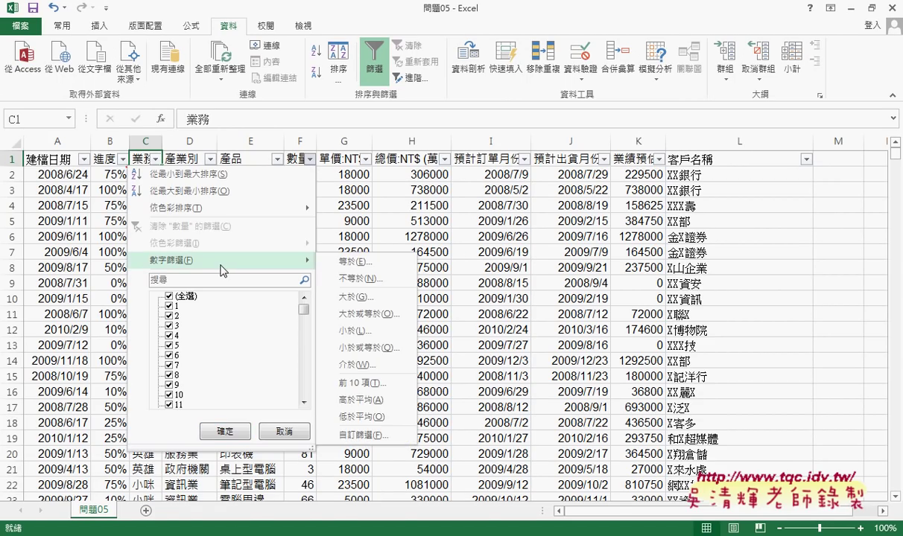
left_click(506, 160)
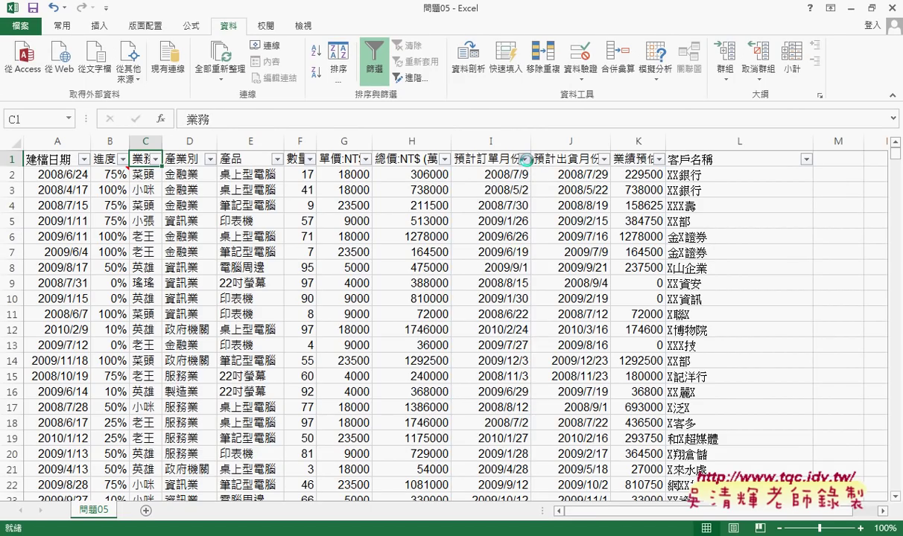
left_click(525, 160)
mouse_move(444, 264)
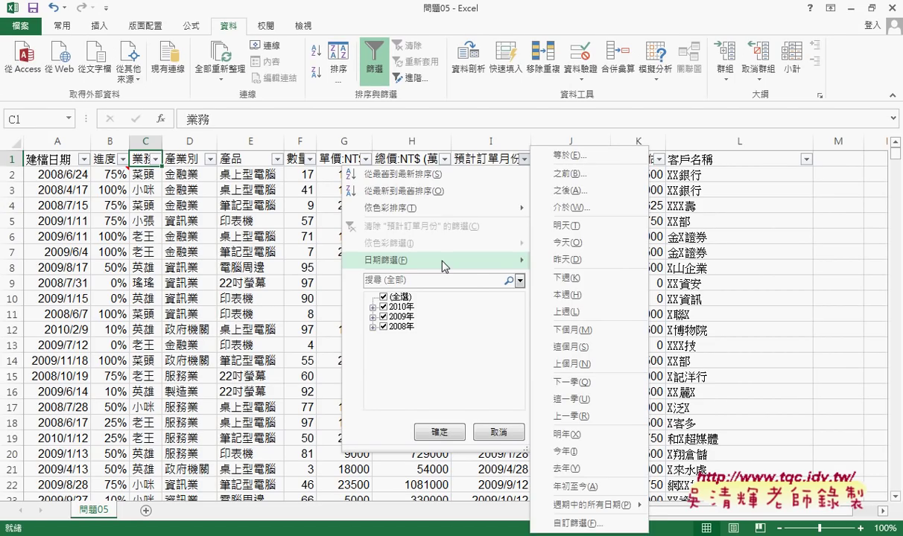
Recheck 業務's Text Filters, then display 數量's Number Filters conditions
left_click(157, 160)
left_click(158, 160)
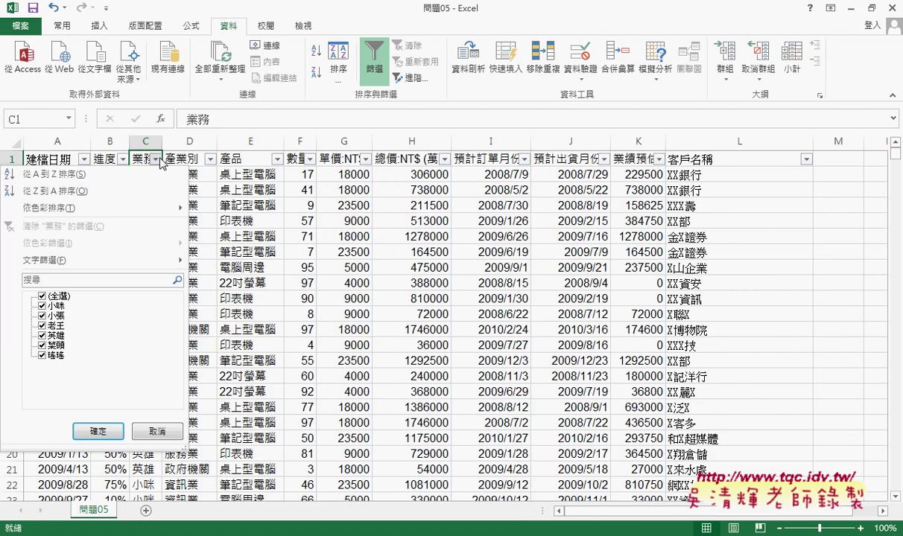
mouse_move(134, 262)
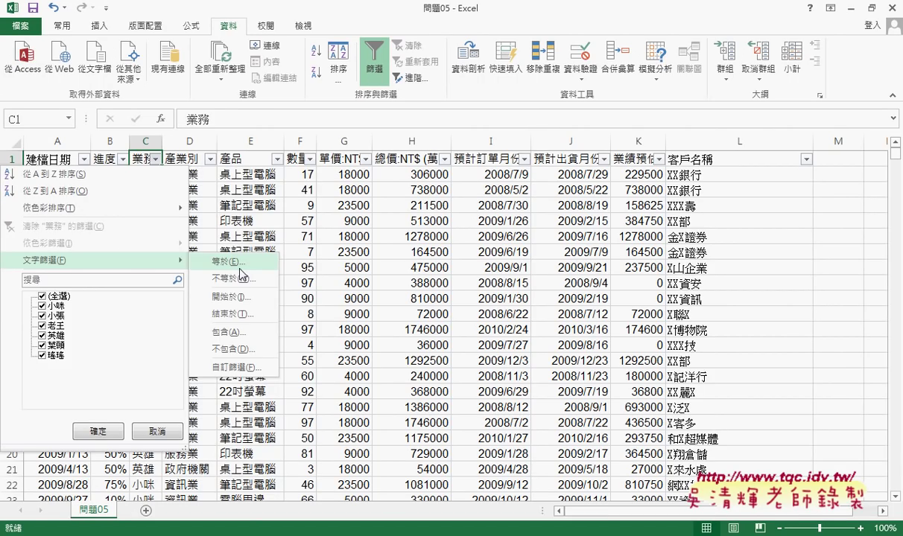
left_click(309, 159)
mouse_move(274, 262)
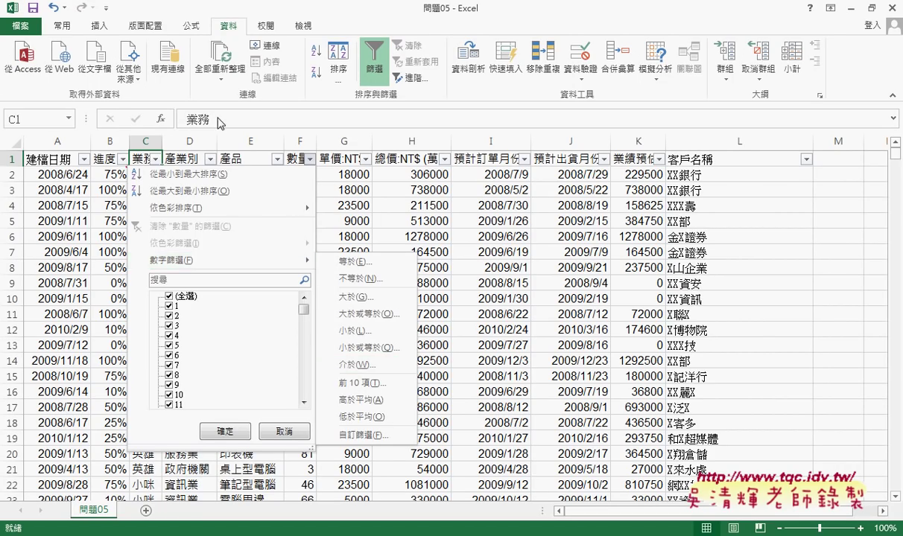
Filter the 業務 column to show only salesperson 菜頭
left_click(249, 121)
left_click(157, 160)
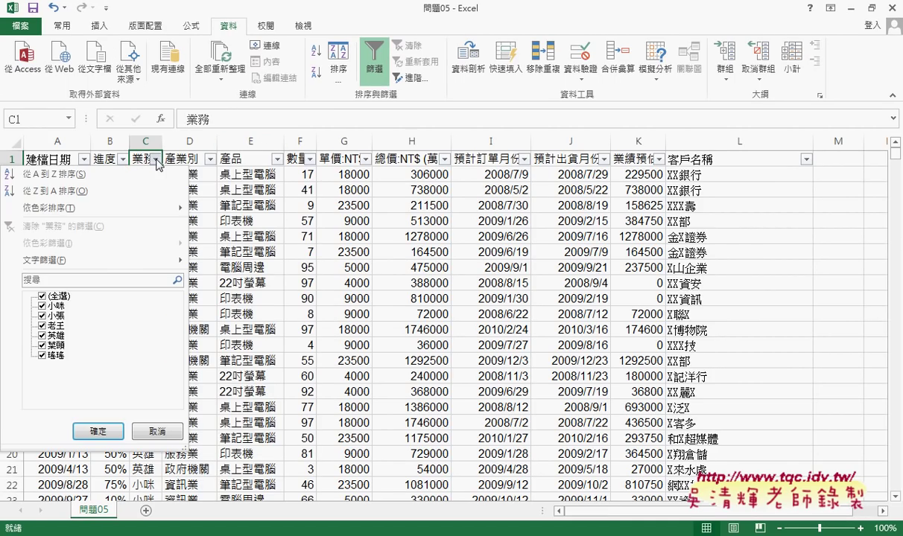
left_click(42, 296)
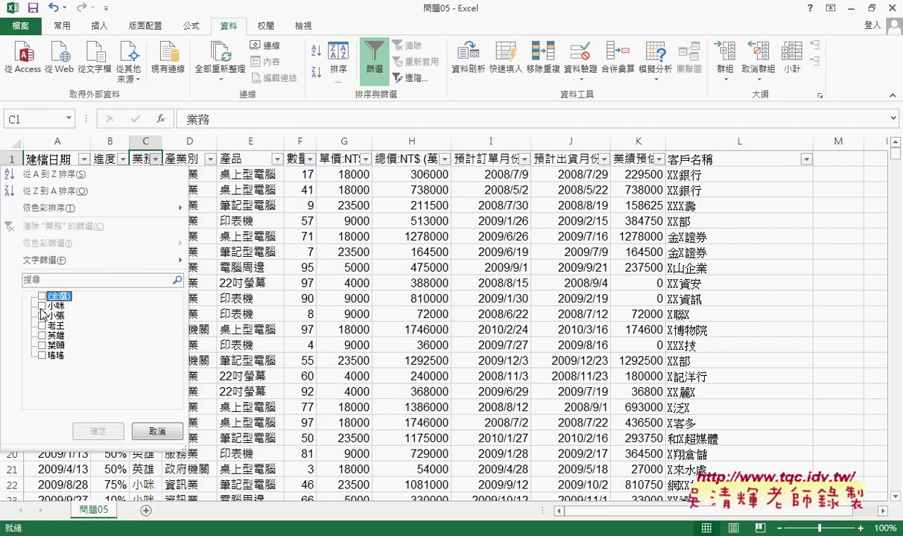
left_click(41, 346)
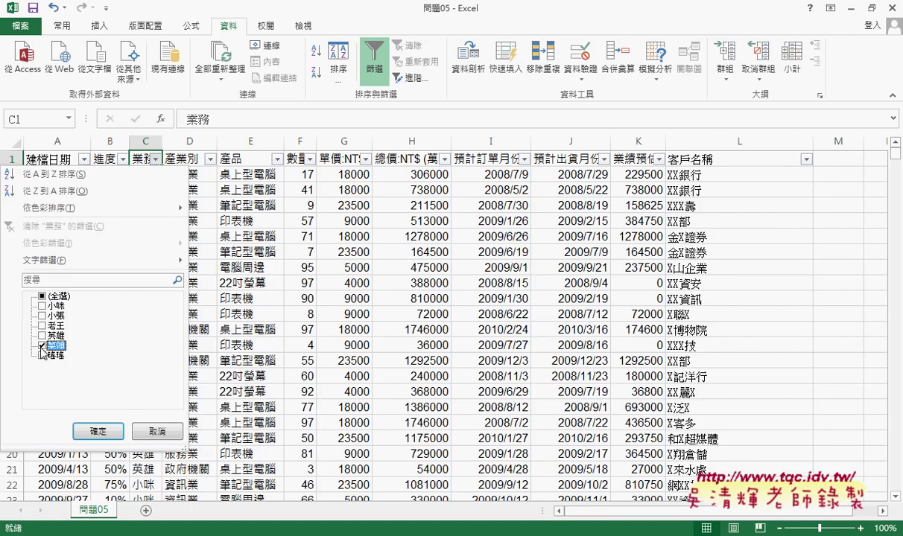
left_click(98, 431)
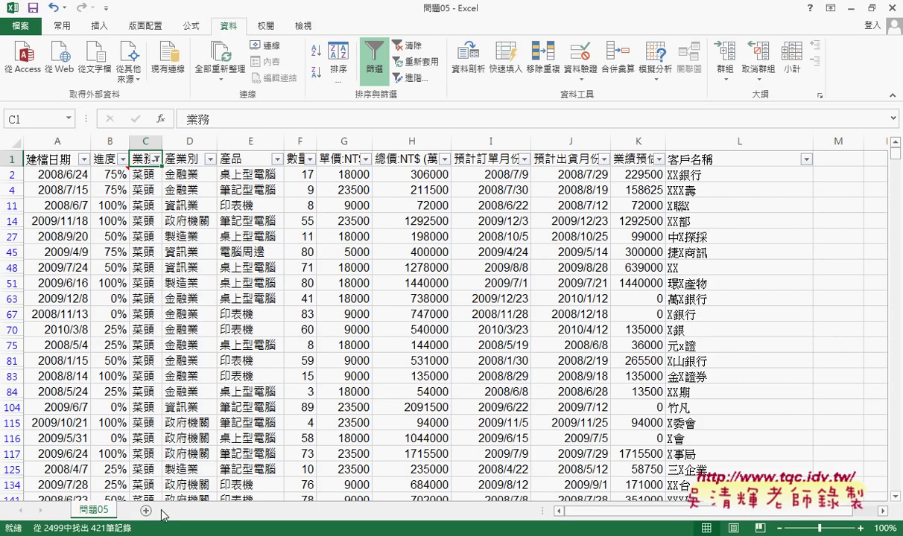
Copy the filtered table from A1 to column L and the last row, then add a new sheet
left_click(52, 159)
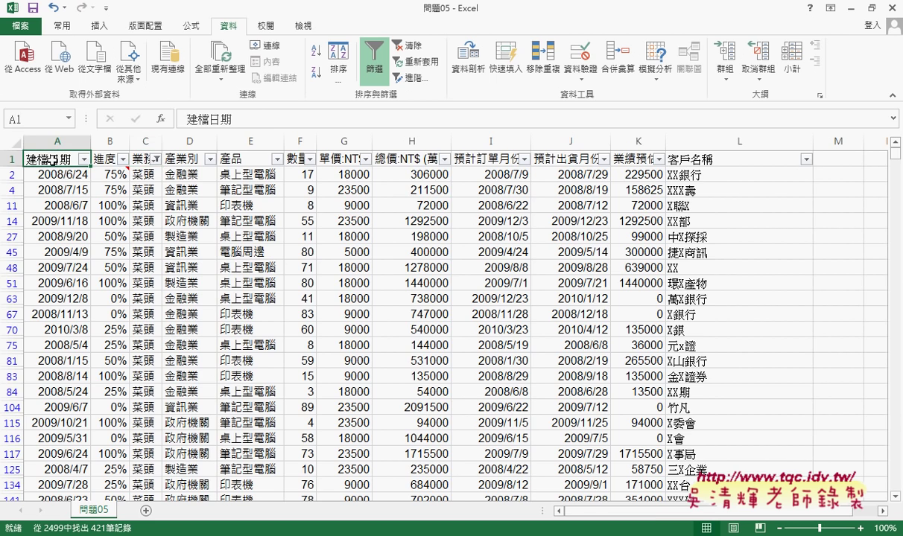
key("ctrl+shift+Right")
key("ctrl+shift+Down")
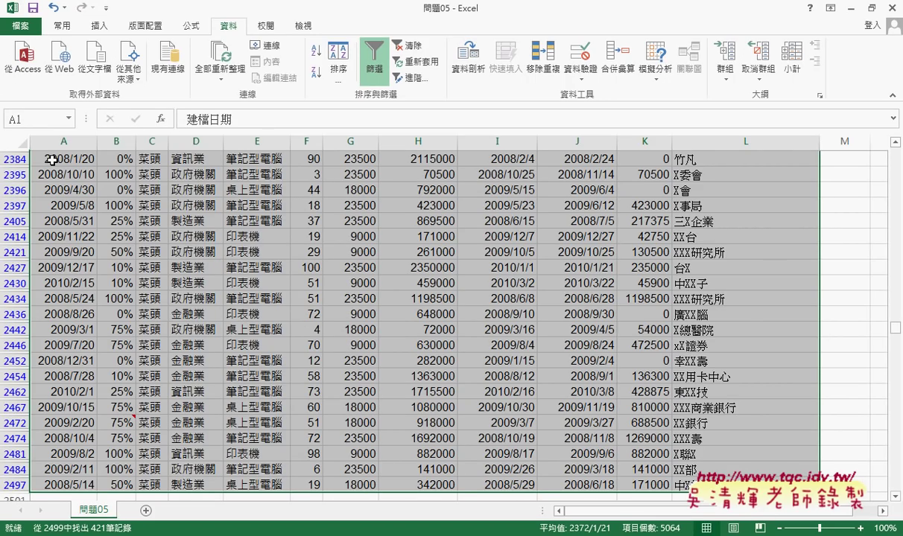
key("ctrl+c")
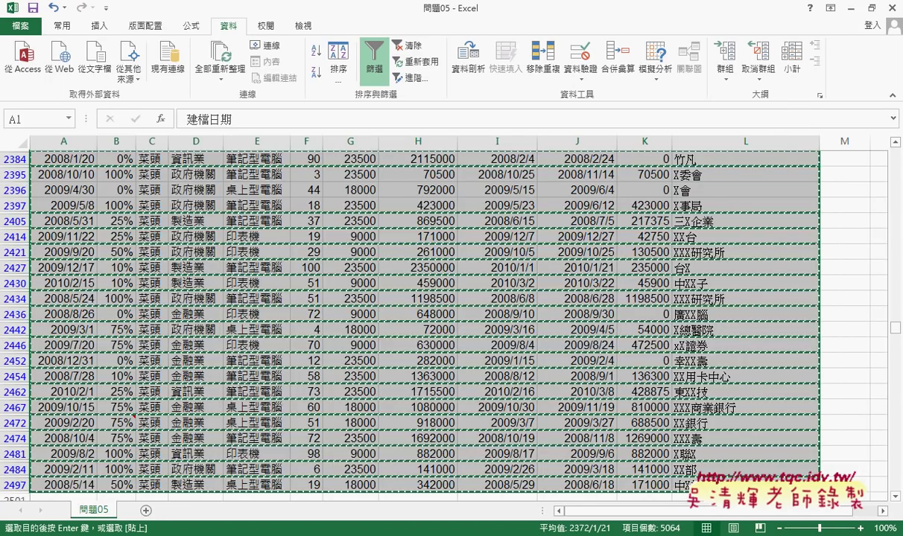
left_click(147, 511)
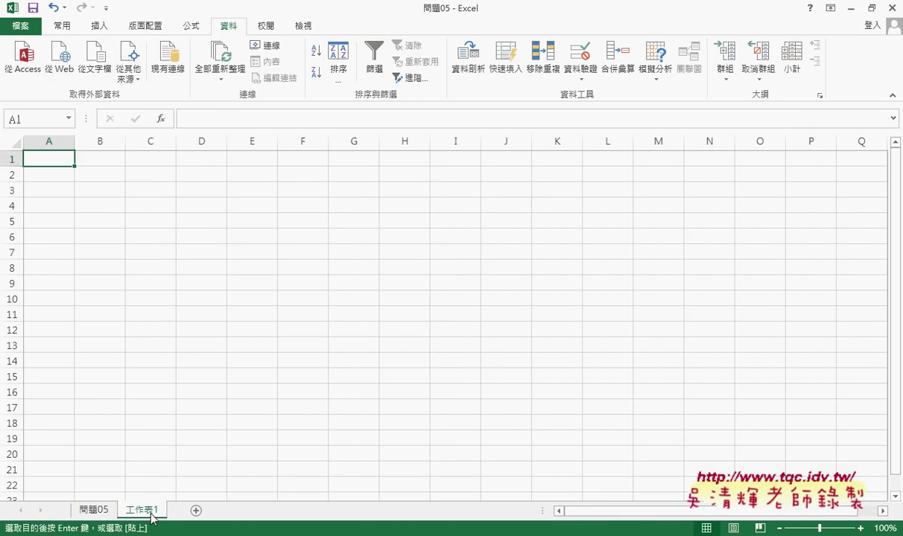
Rename the new sheet to 菜頭
double_click(152, 513)
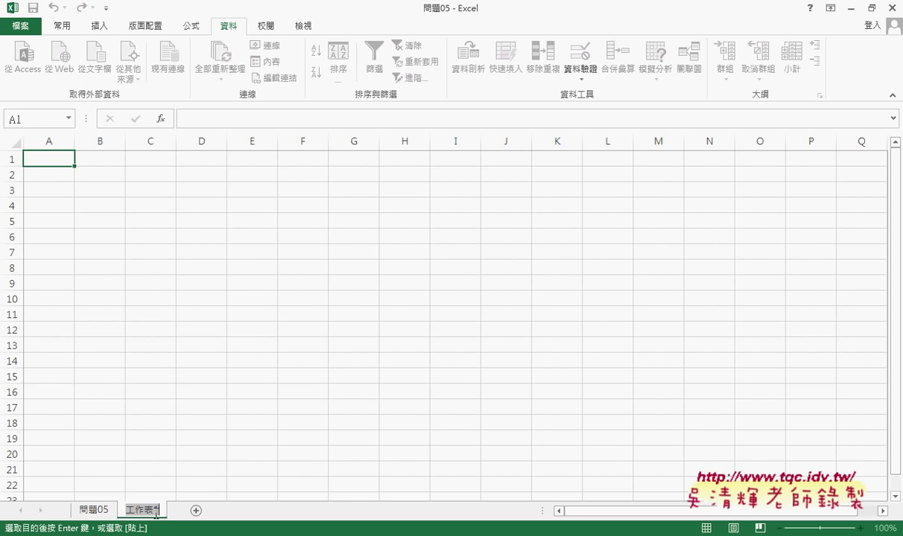
type("ㄘㄞ")
type("菜")
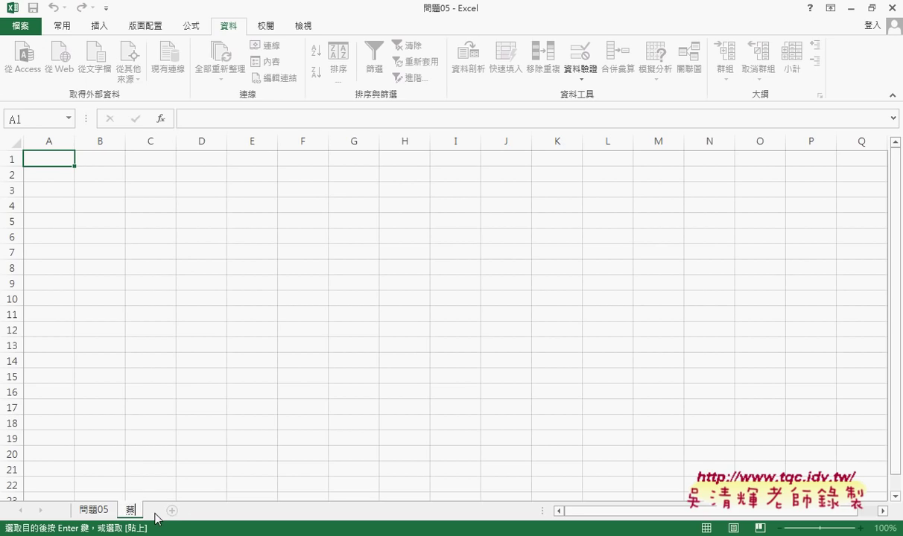
type("頭")
key("Return")
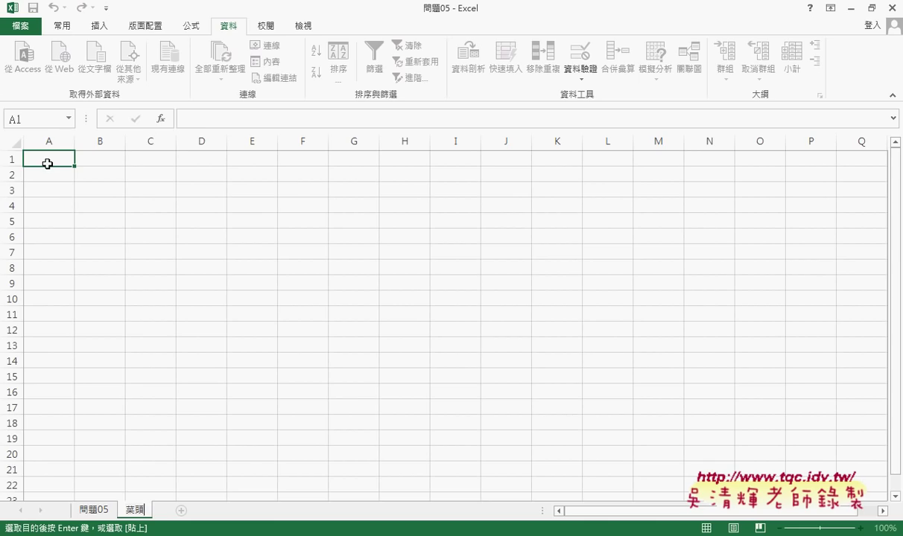
left_click(46, 161)
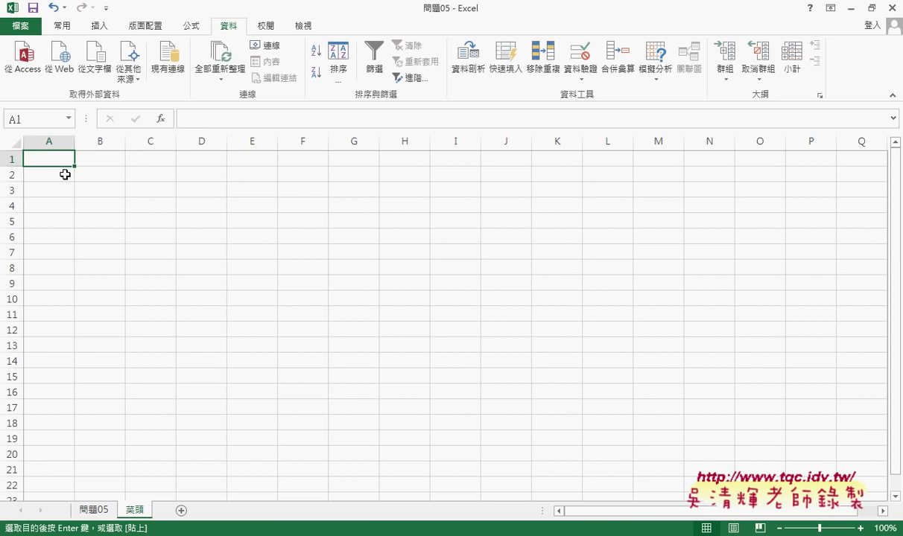
Paste the records at A1, auto-fit the column widths, and return to 問題05
key("ctrl+v")
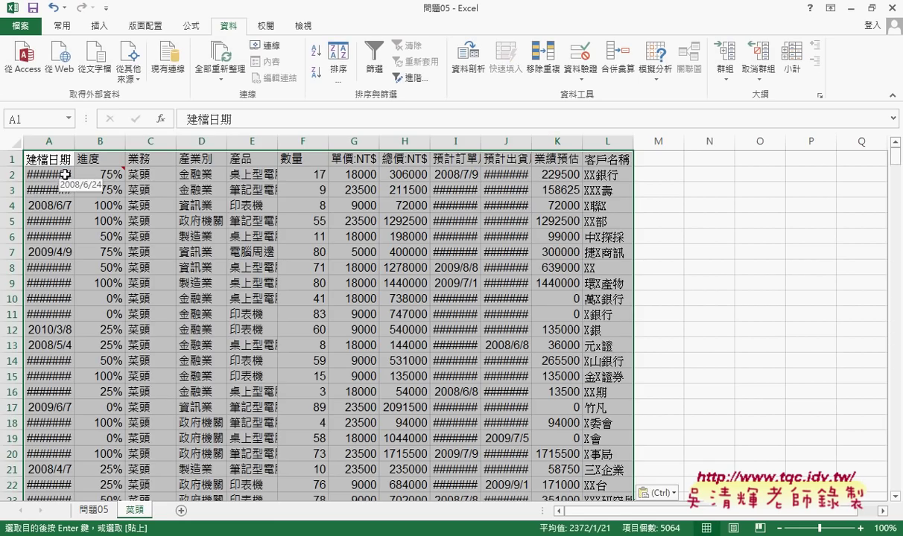
left_click(63, 27)
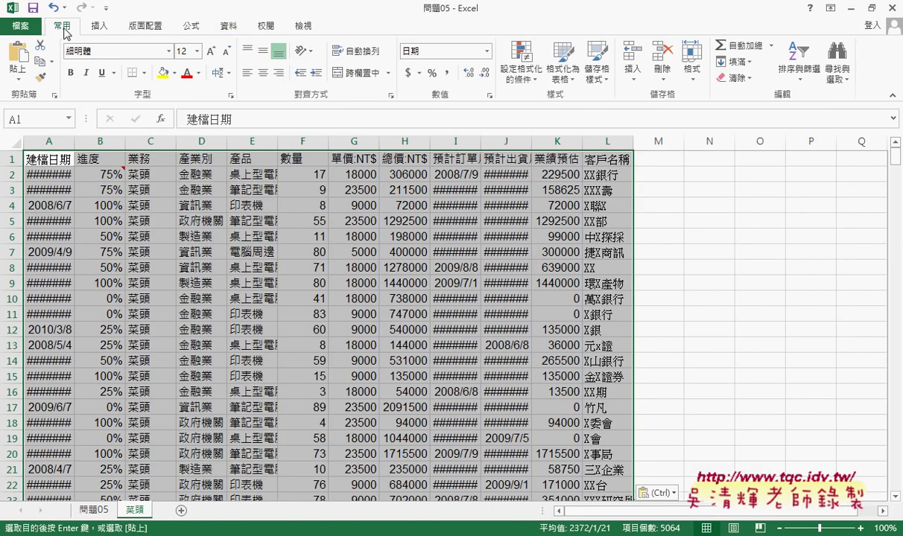
left_click(692, 63)
left_click(713, 165)
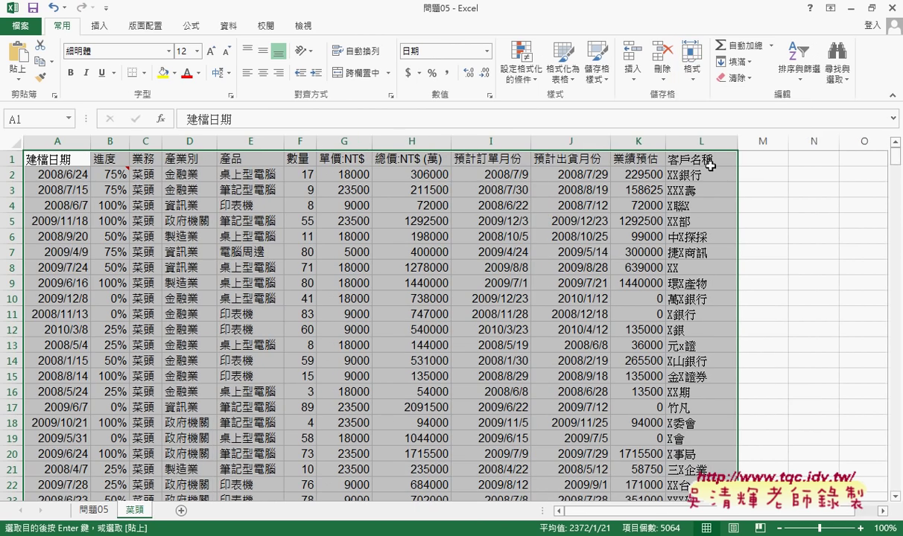
left_click(91, 511)
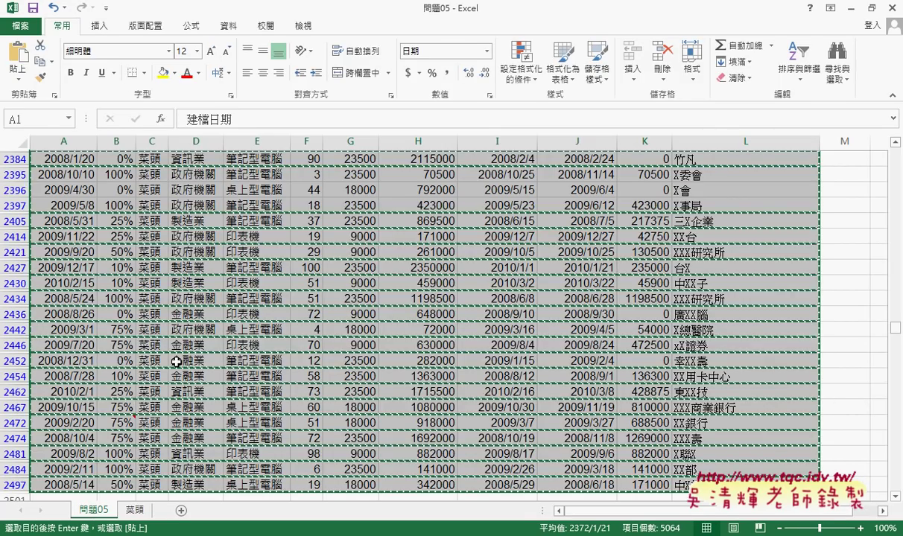
Turn off the 問題05 filter, scroll to the top, and review cells C1 and C2
left_click(225, 27)
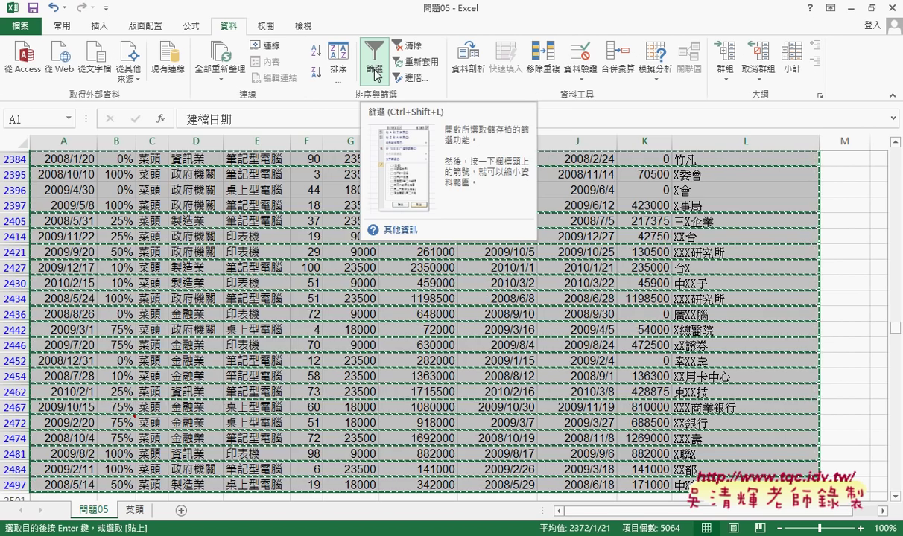
left_click(375, 74)
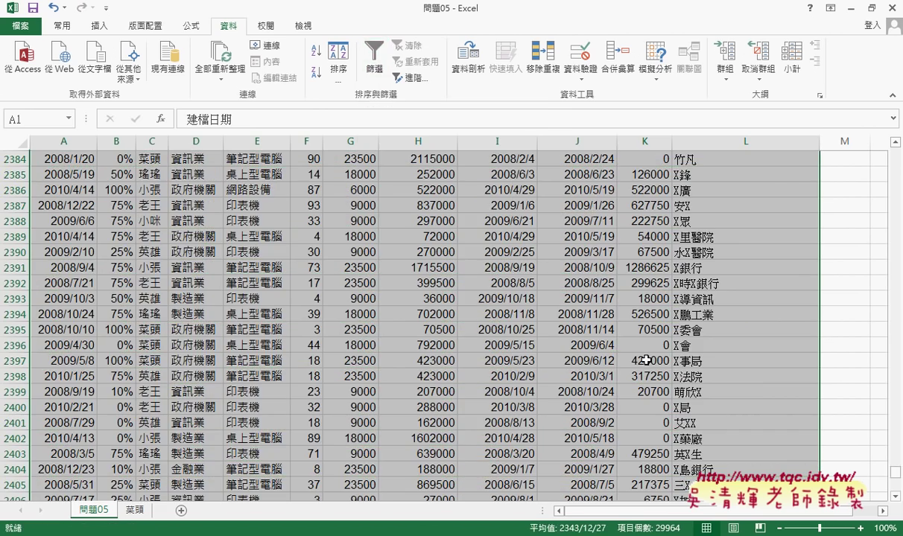
left_click_drag(896, 472, 896, 152)
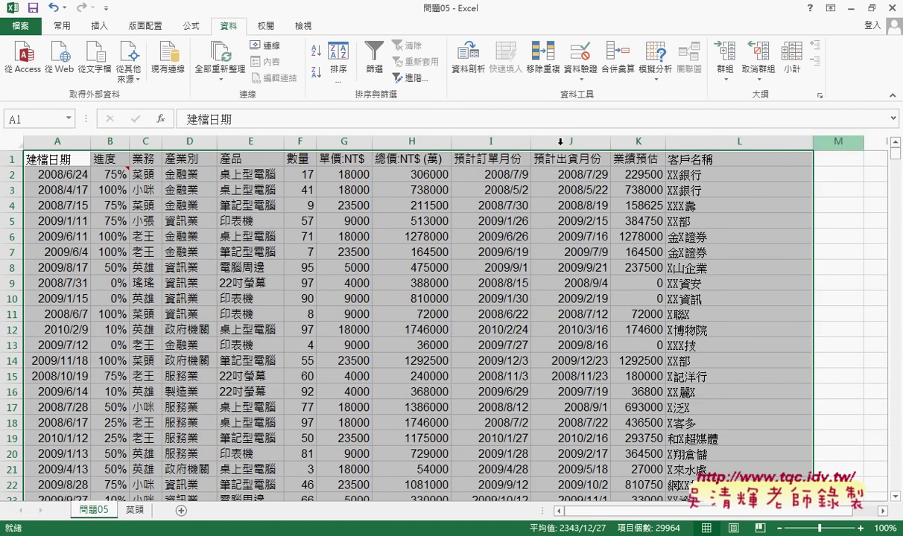
left_click(144, 158)
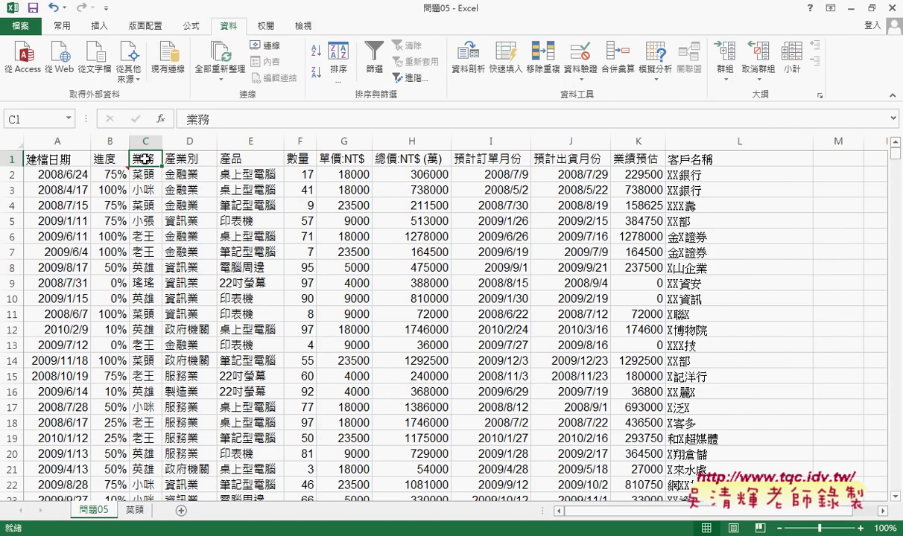
left_click(146, 174)
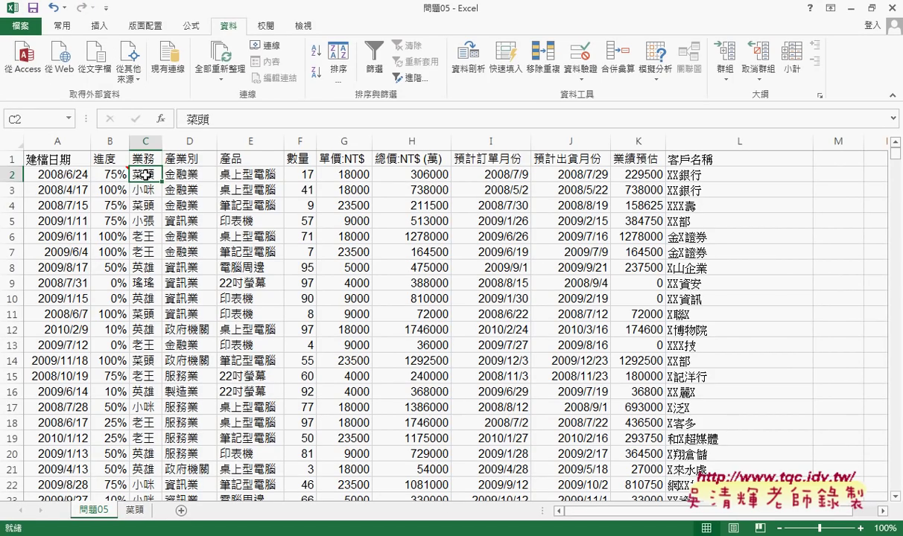
left_click(148, 163)
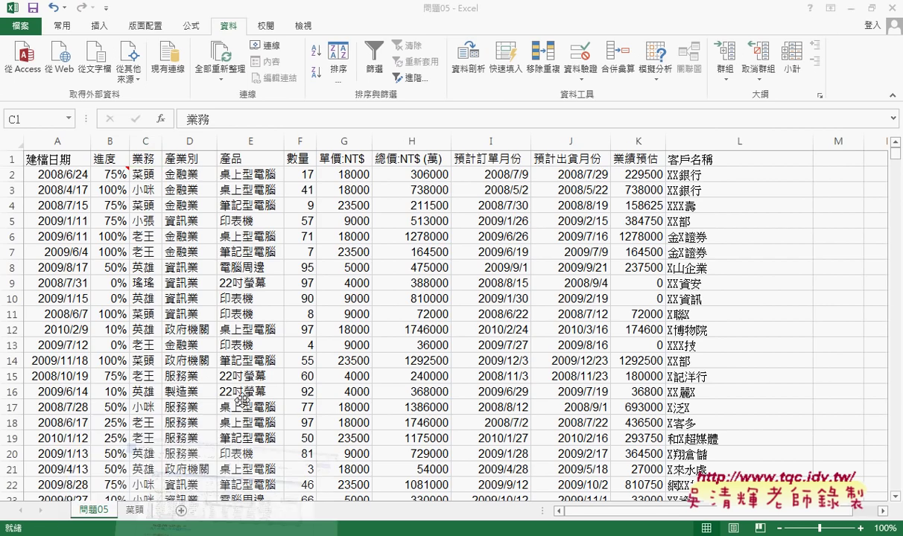
Scan the macro code from '1.游標放B1 through the AutoFilter and '6.自動調整欄寬 lines
key("alt+Tab")
scroll(483, 236, "down", 2)
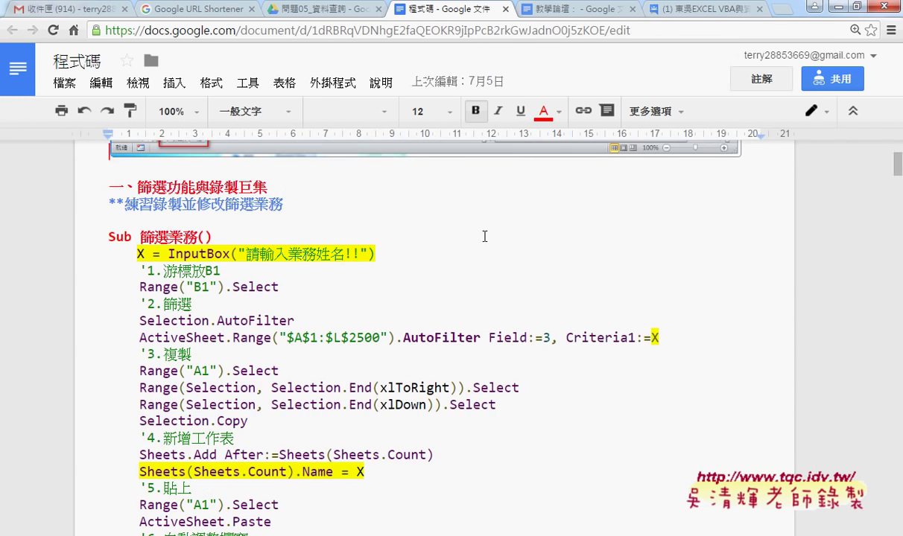
left_click_drag(141, 266, 217, 266)
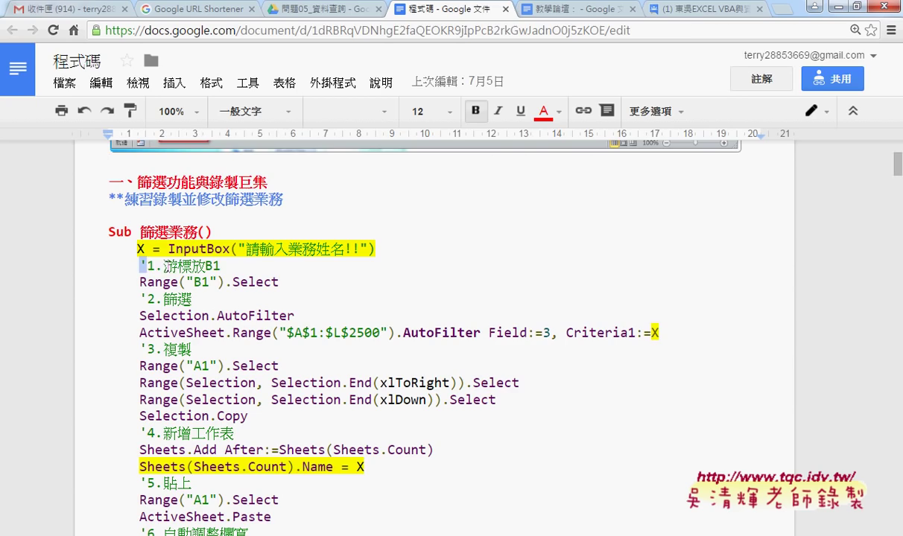
left_click(214, 265)
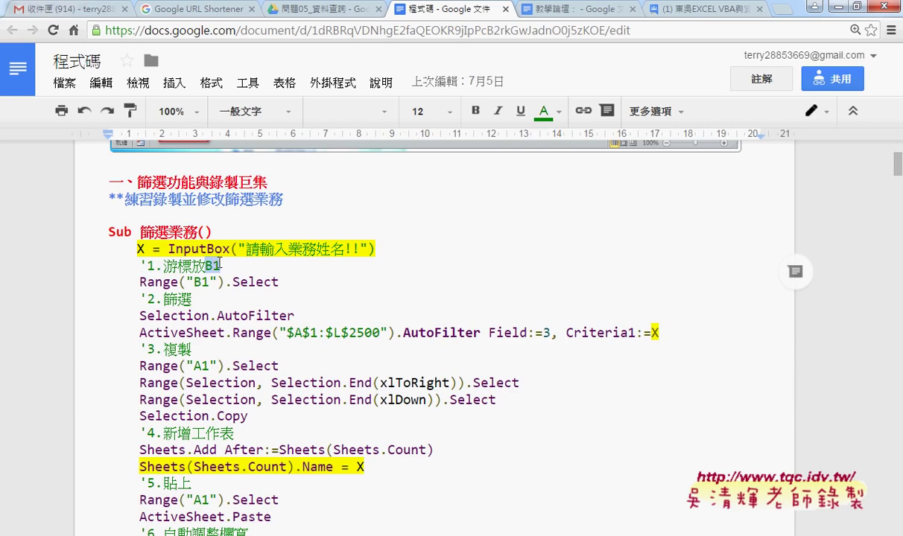
left_click_drag(205, 266, 219, 266)
scroll(227, 276, "down", 2)
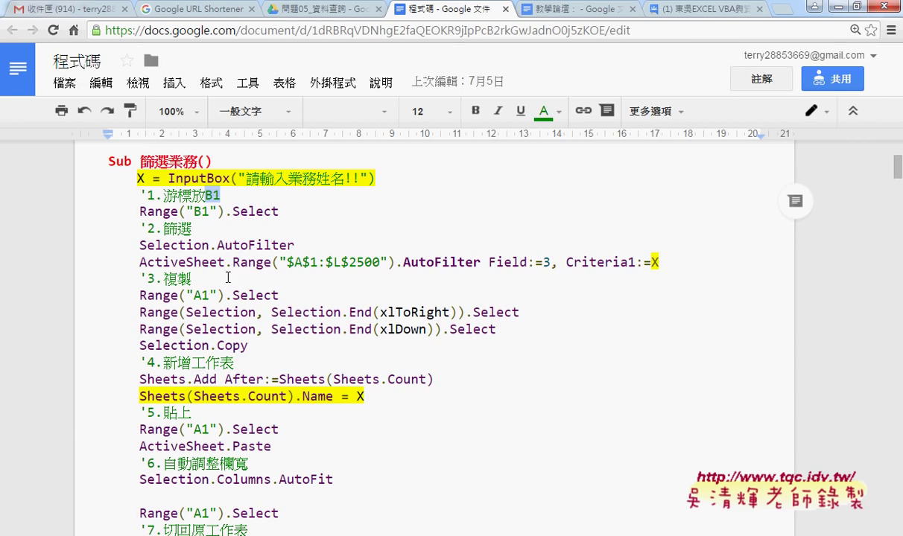
left_click(189, 213)
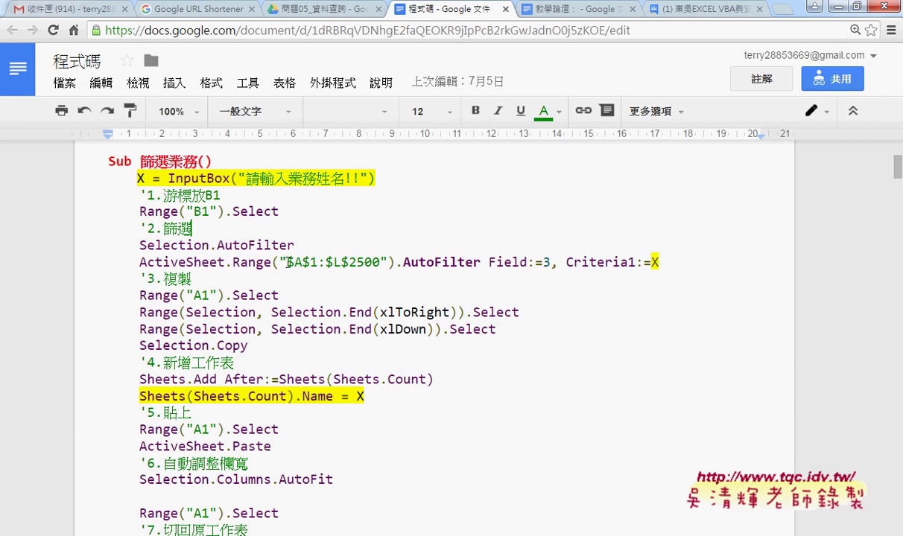
left_click(190, 266)
scroll(227, 343, "down", 2)
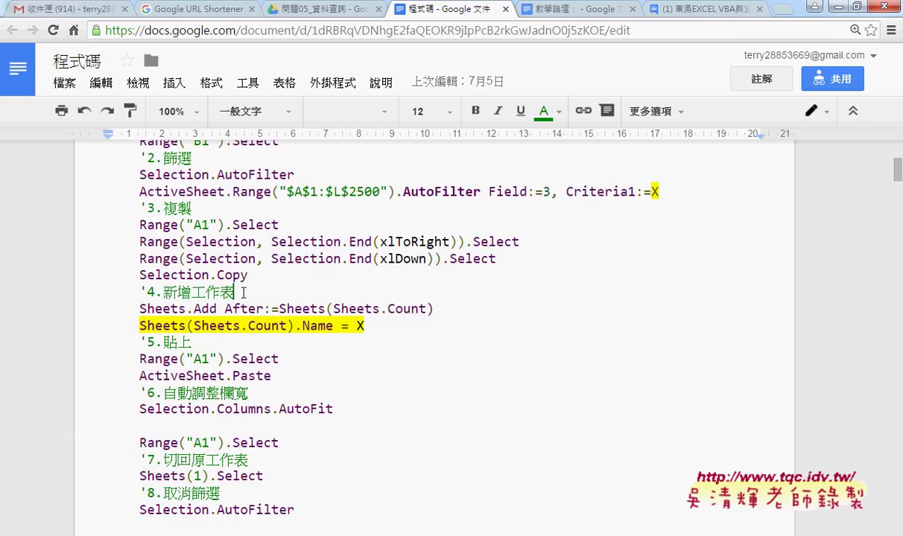
scroll(243, 293, "down", 2)
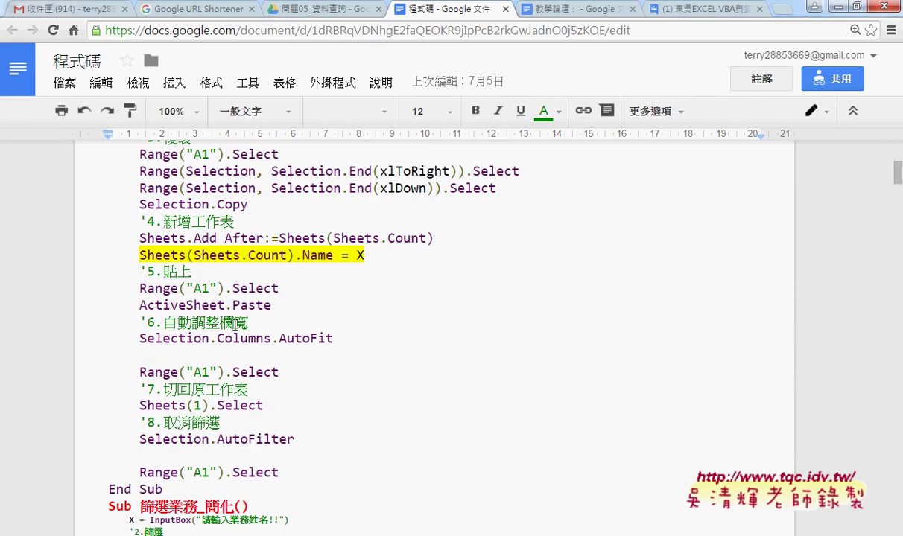
left_click(278, 325)
scroll(279, 332, "down", 2)
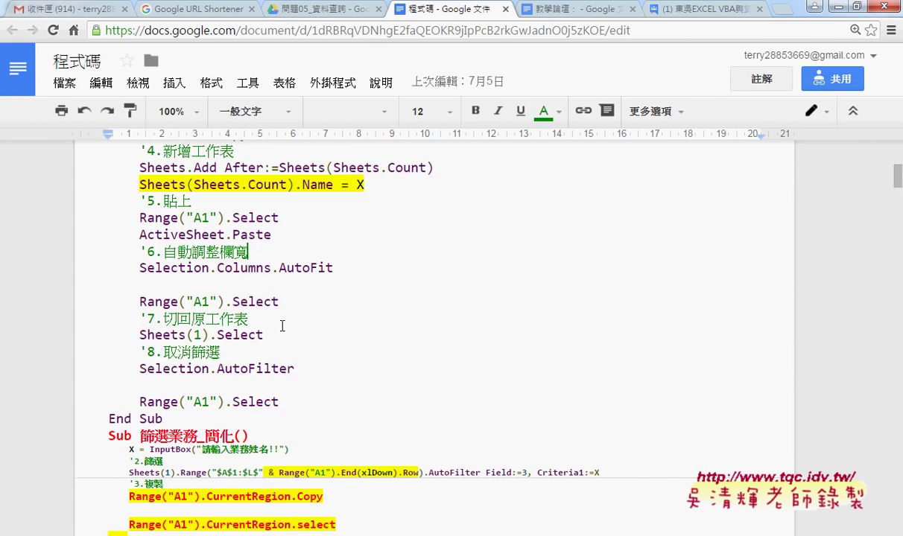
Highlight 切回原工作表, Sheets(1), '8.取消篩選, the final Range("A1").Select, then the InputBox line
left_click_drag(248, 319, 163, 320)
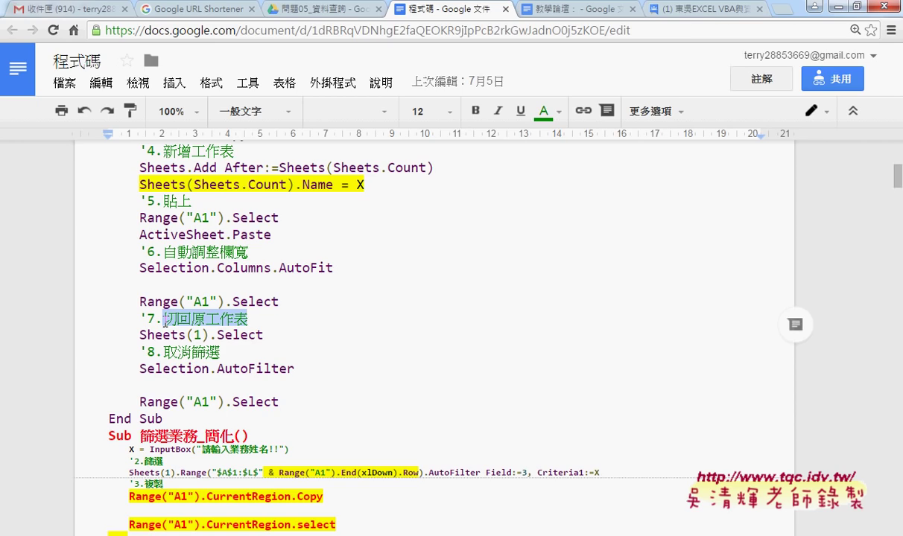
double_click(196, 334)
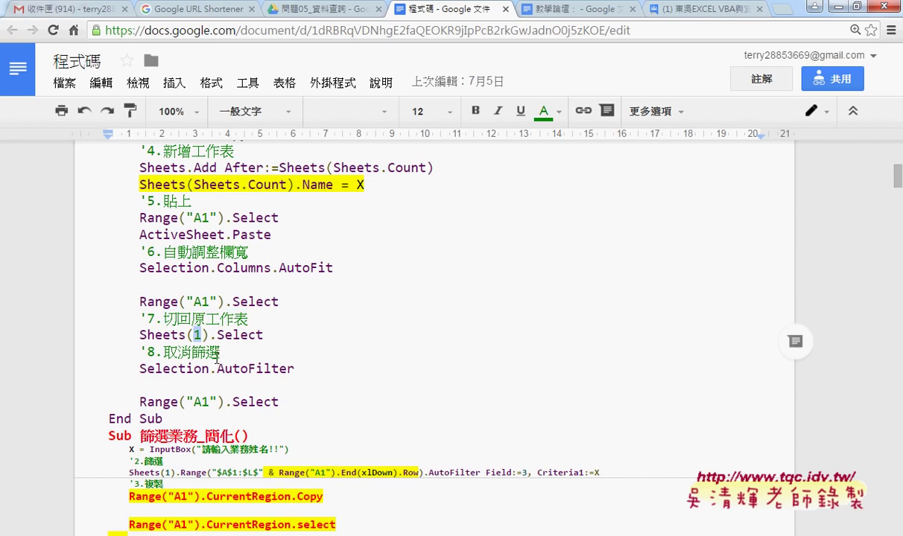
left_click_drag(220, 352, 143, 355)
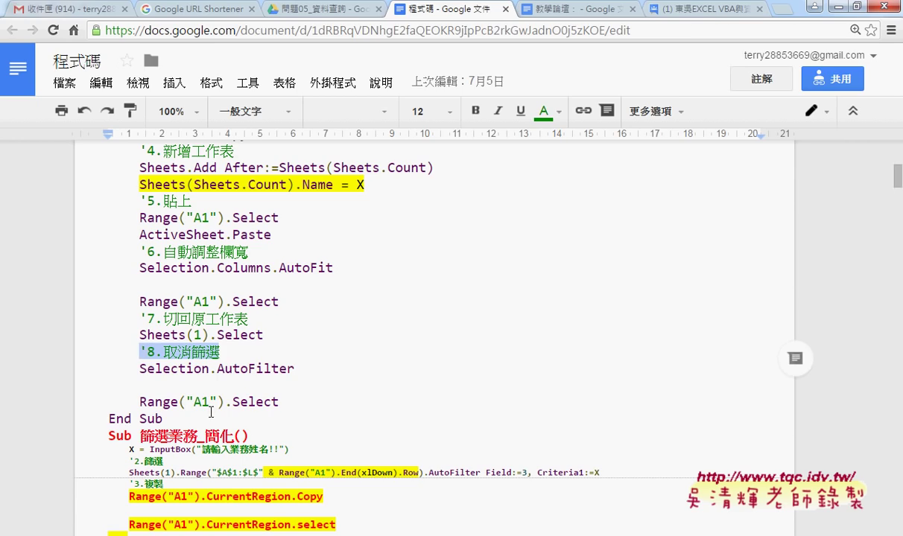
left_click_drag(277, 402, 139, 401)
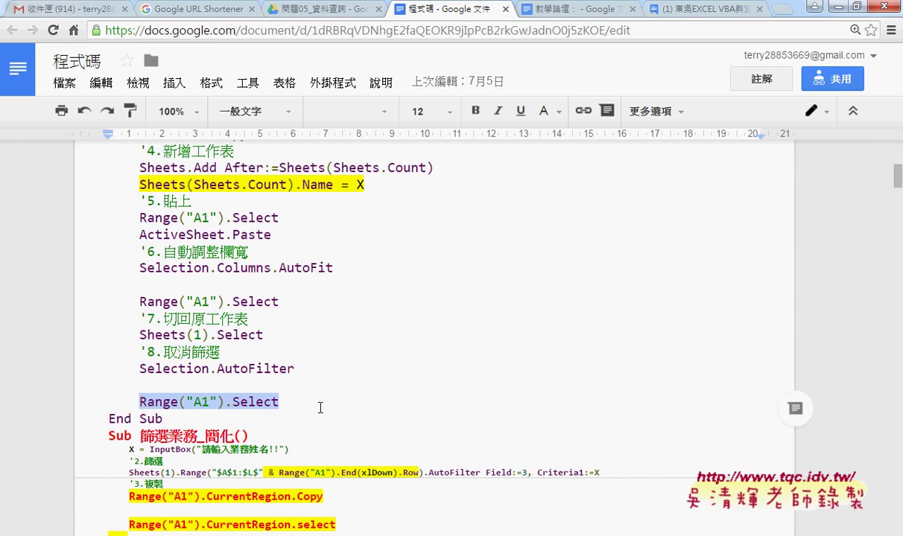
scroll(321, 407, "up", 3)
scroll(320, 388, "up", 2)
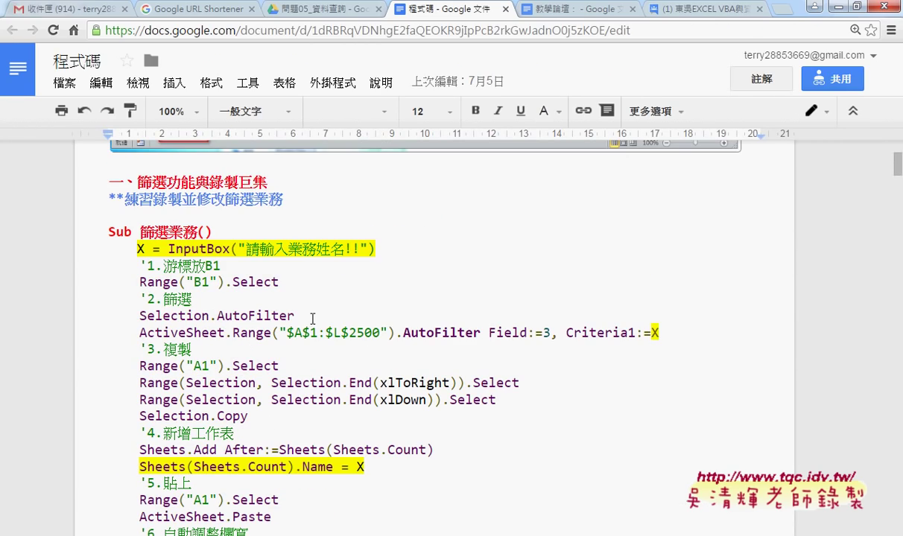
left_click_drag(376, 248, 136, 249)
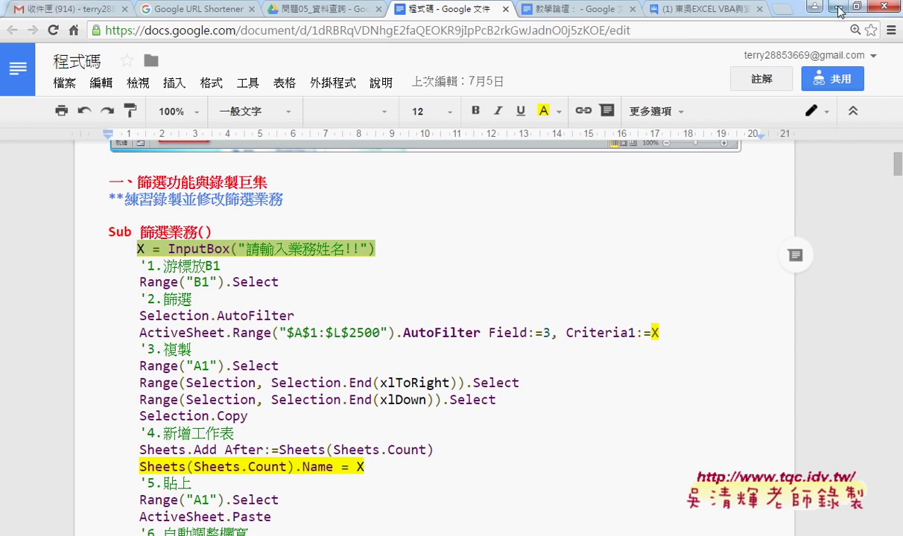
Enable the 開發人員 (Developer) tab through Excel's Customize Ribbon settings
left_click(813, 6)
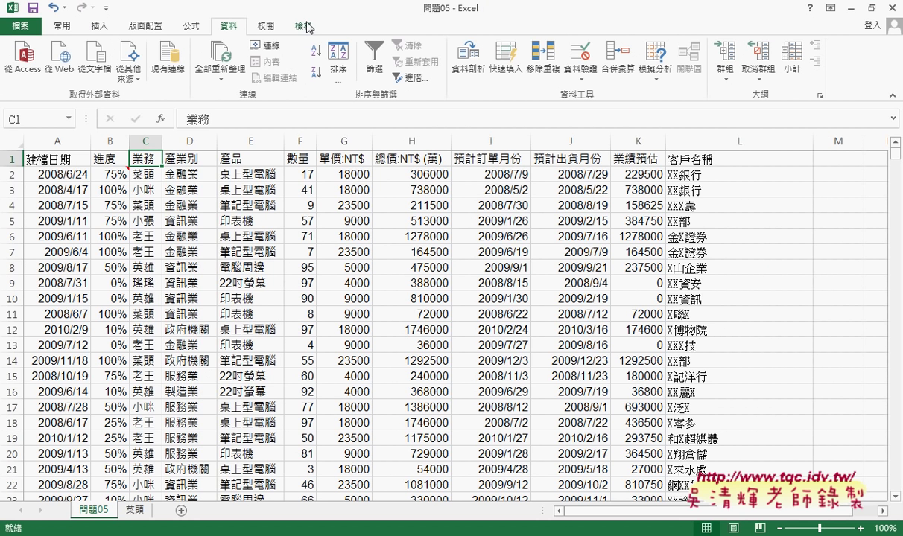
left_click(105, 12)
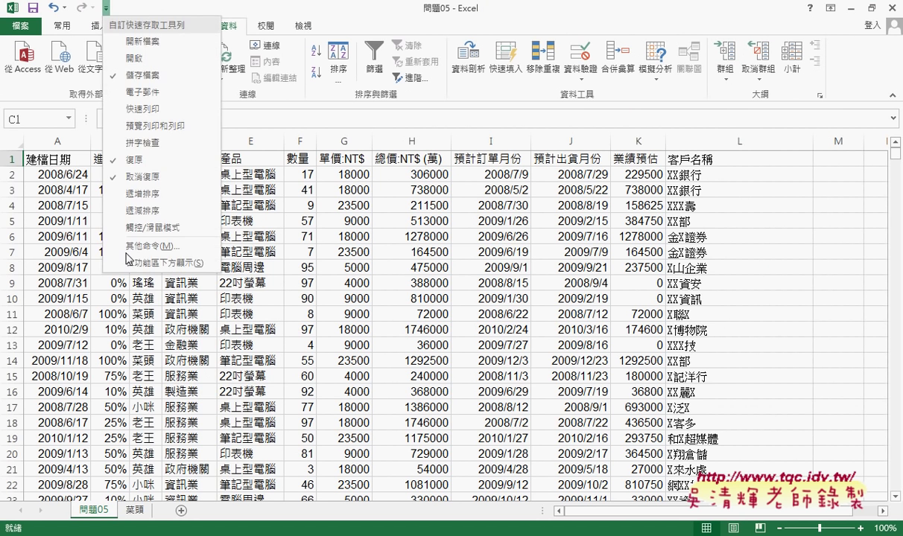
key("Escape")
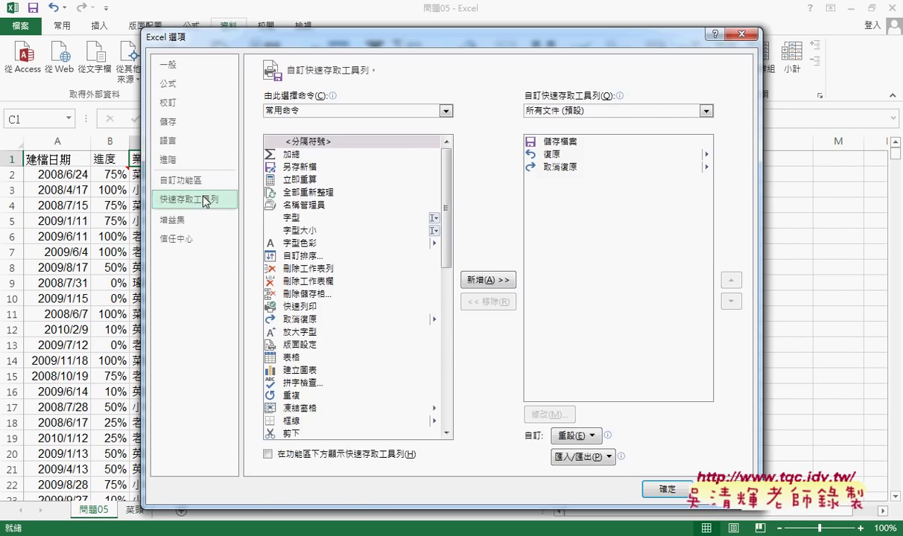
left_click(195, 180)
left_click(516, 302)
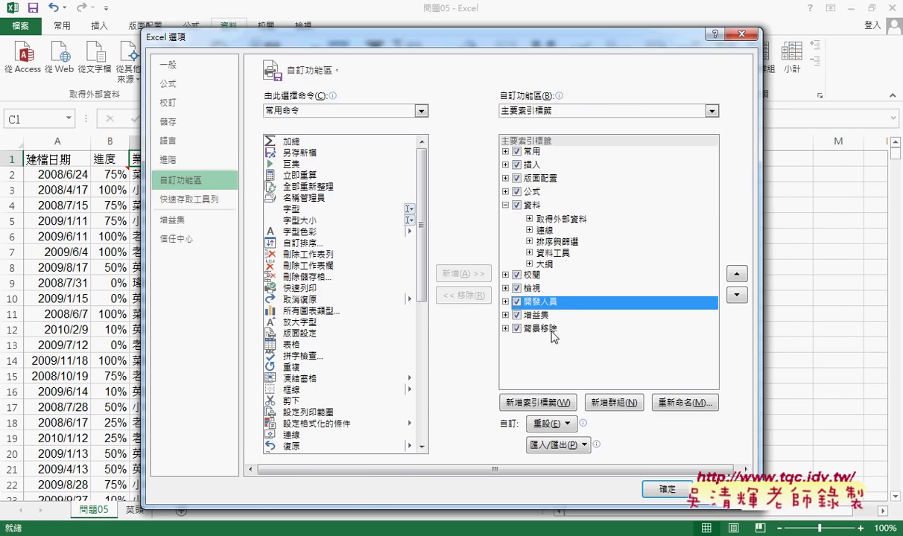
left_click(655, 489)
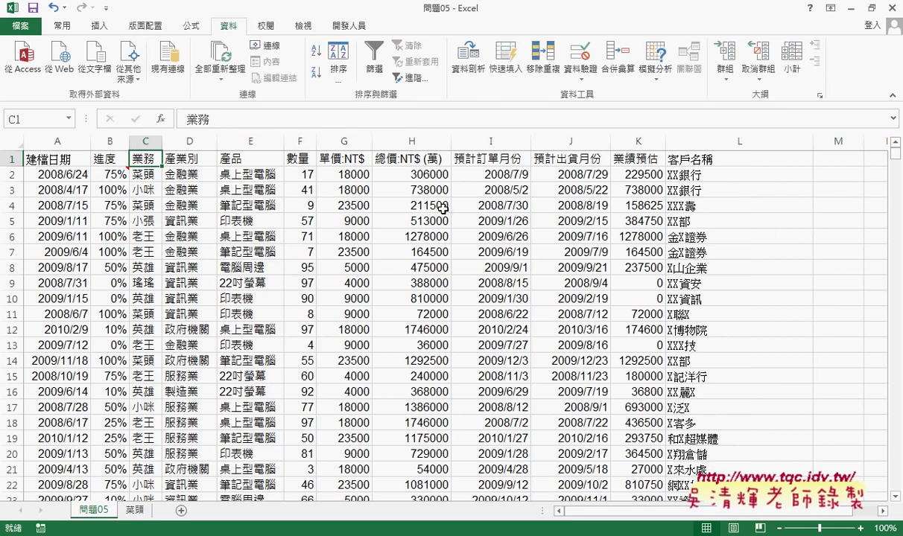
left_click(195, 158)
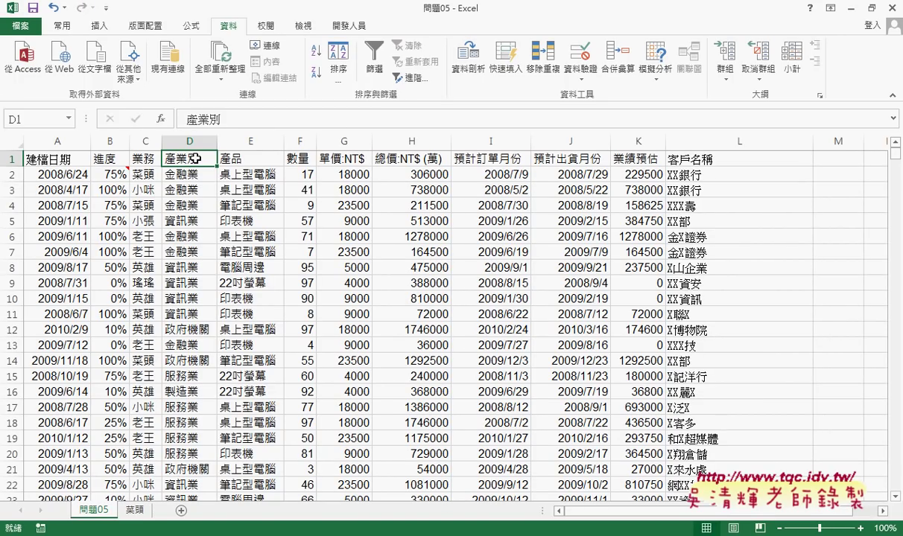
Begin recording a macro named 篩選業務 from the 開發人員 tab, stored in 問題05
left_click(364, 27)
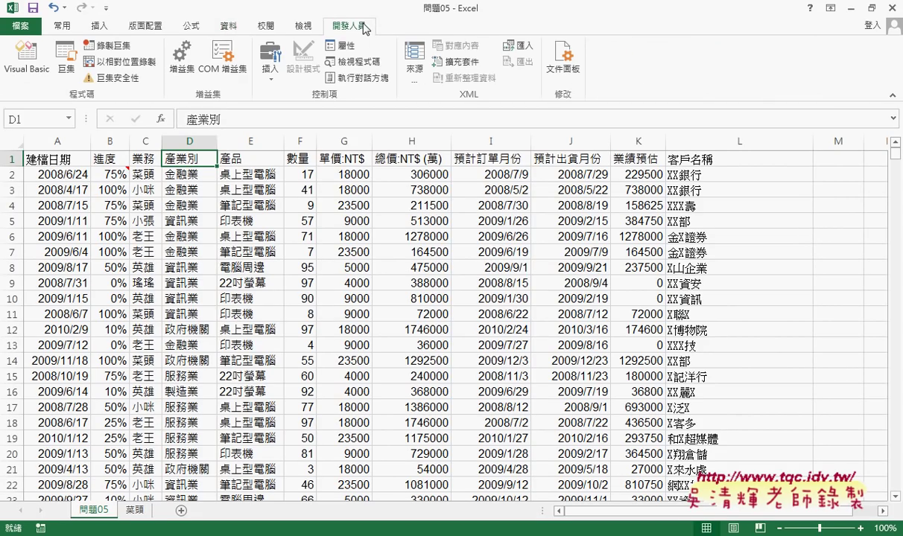
left_click(108, 45)
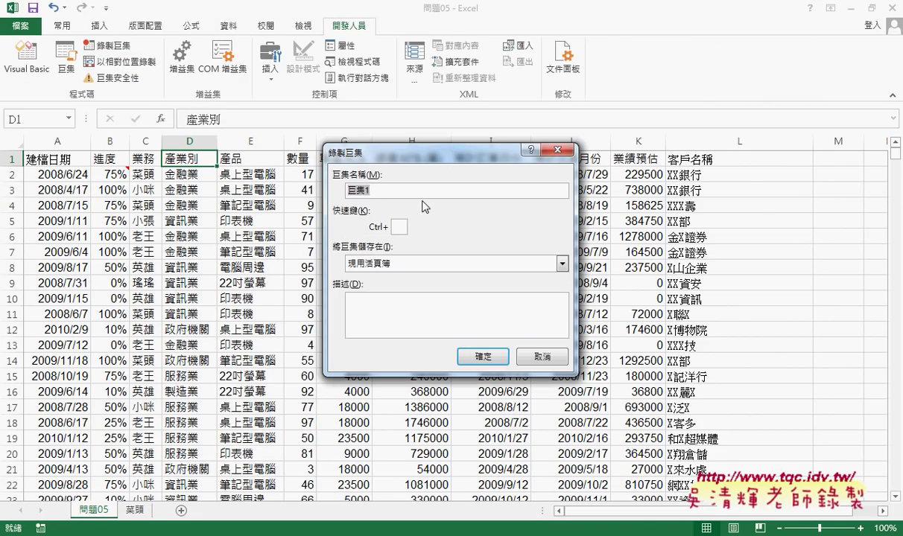
type("薪")
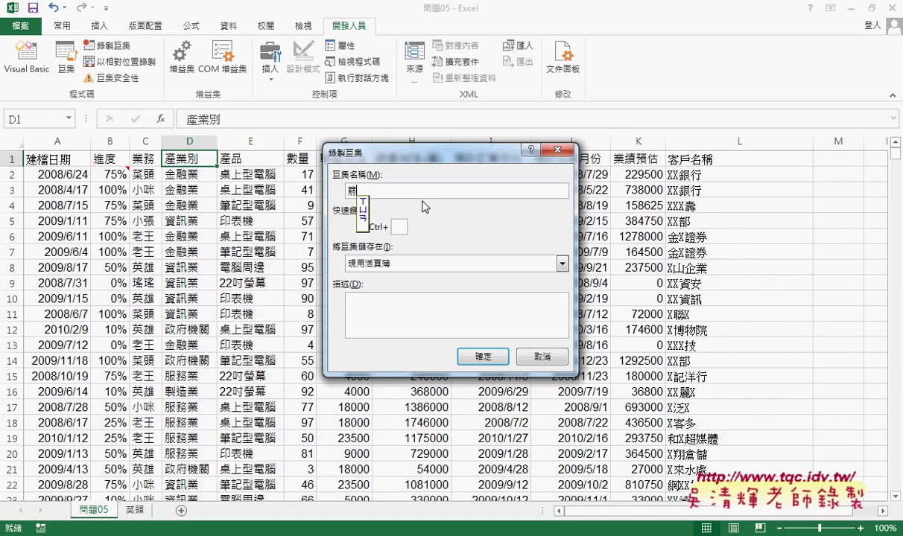
type("選業務")
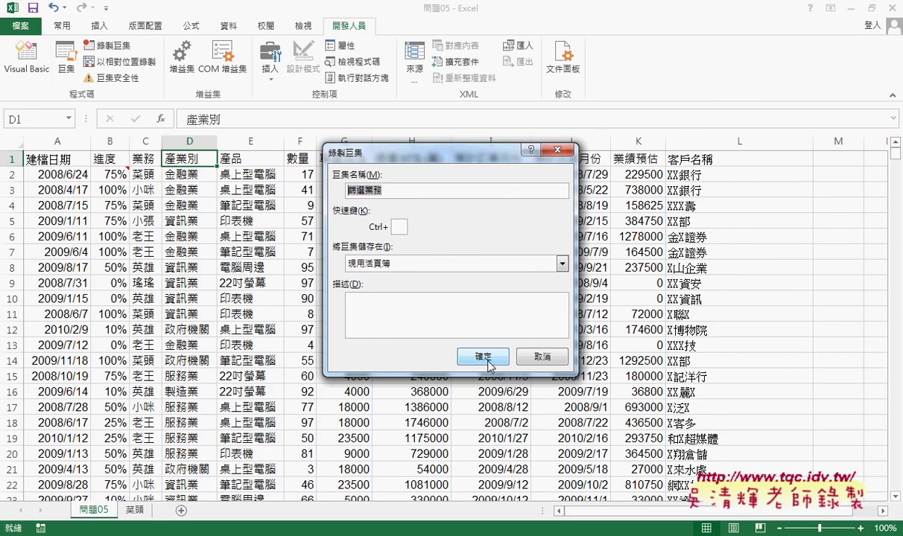
left_click(484, 357)
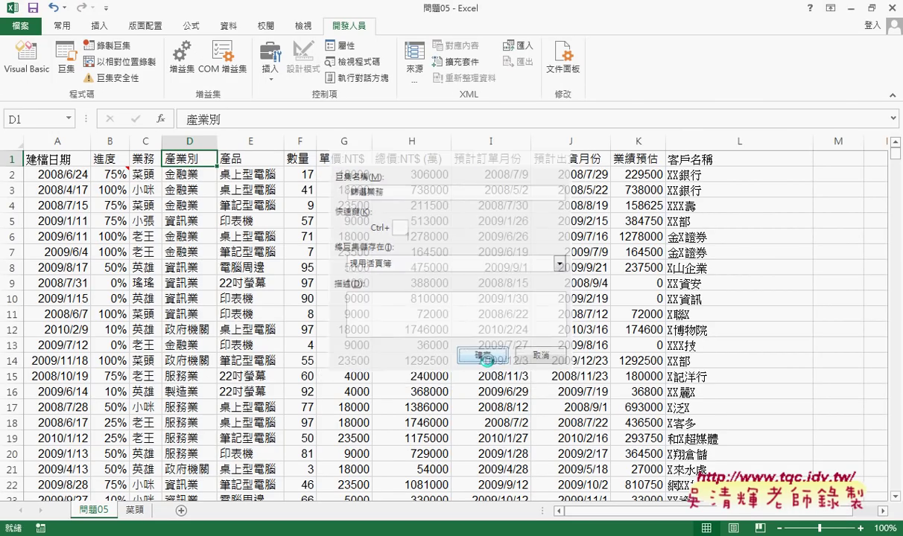
Turn on filtering and filter the 業務 column to show only 小咪's records
left_click(146, 159)
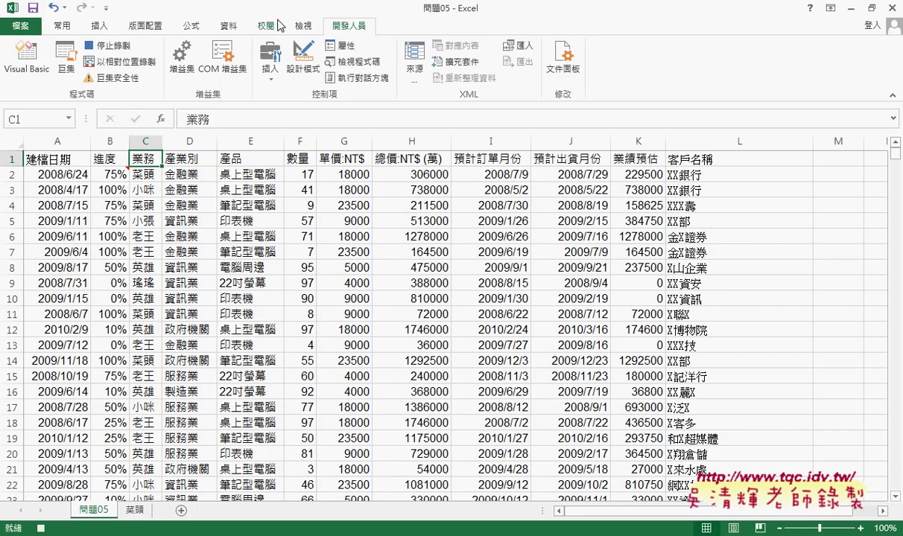
left_click(230, 29)
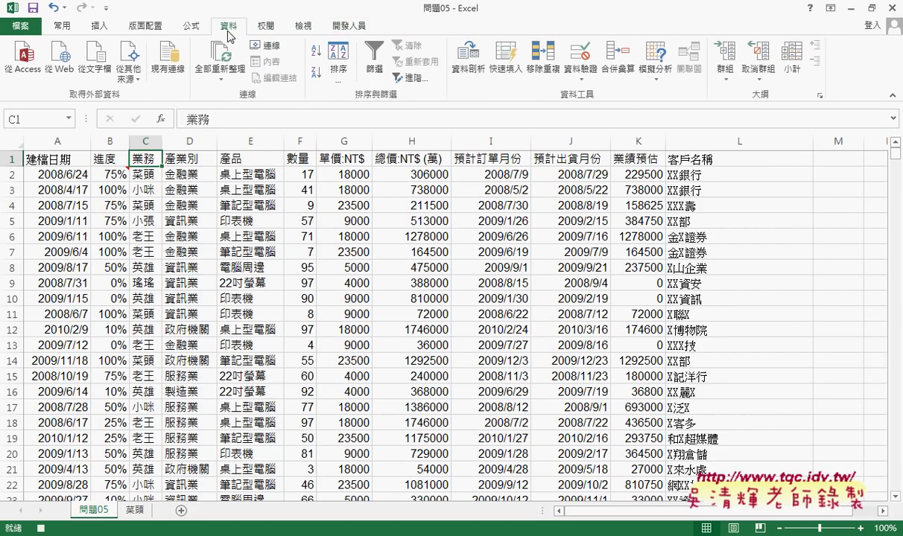
left_click(379, 78)
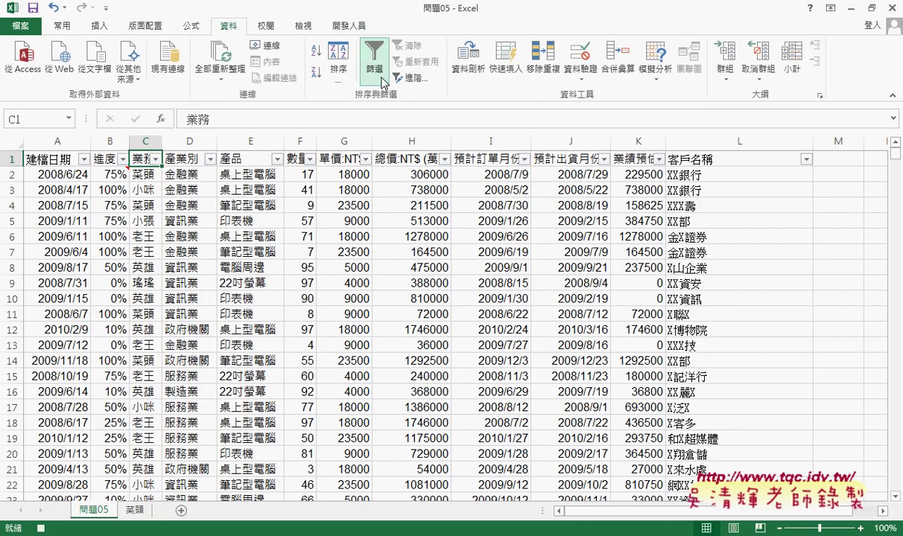
left_click(155, 160)
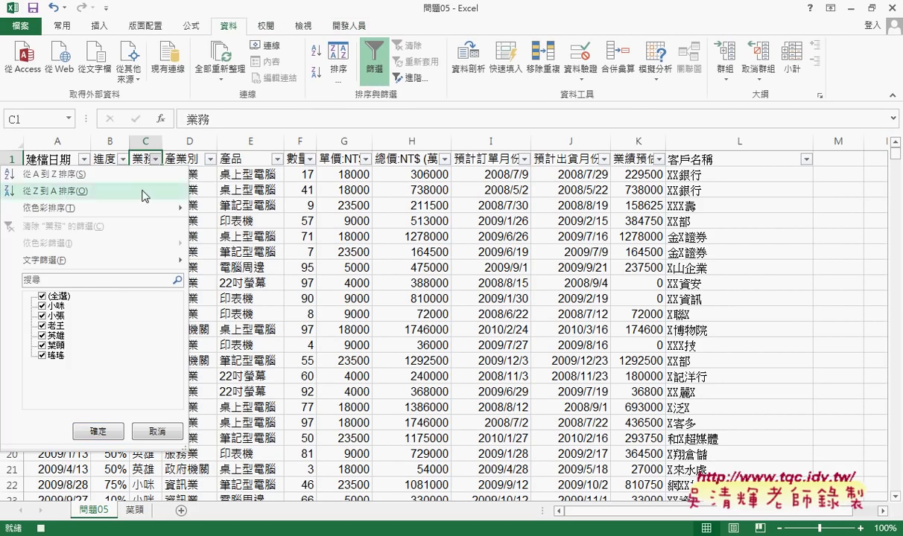
left_click(42, 297)
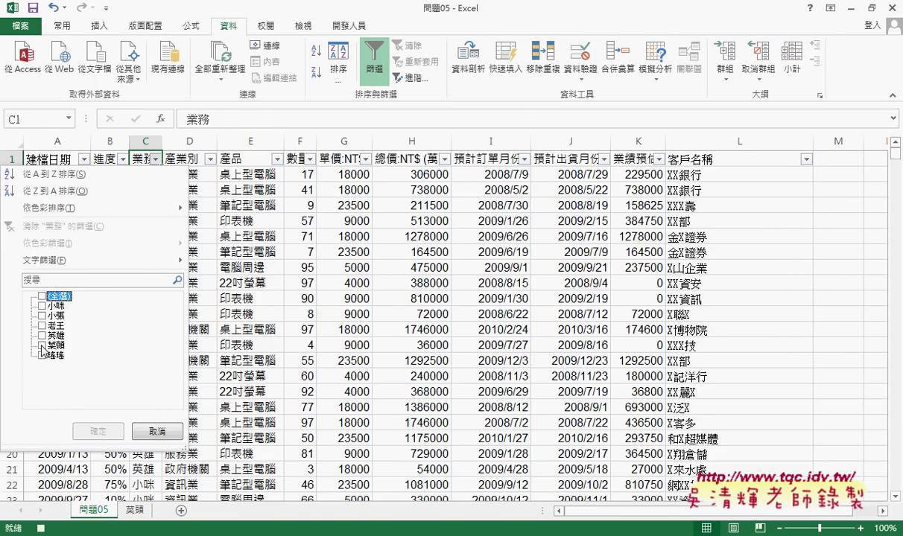
left_click(43, 305)
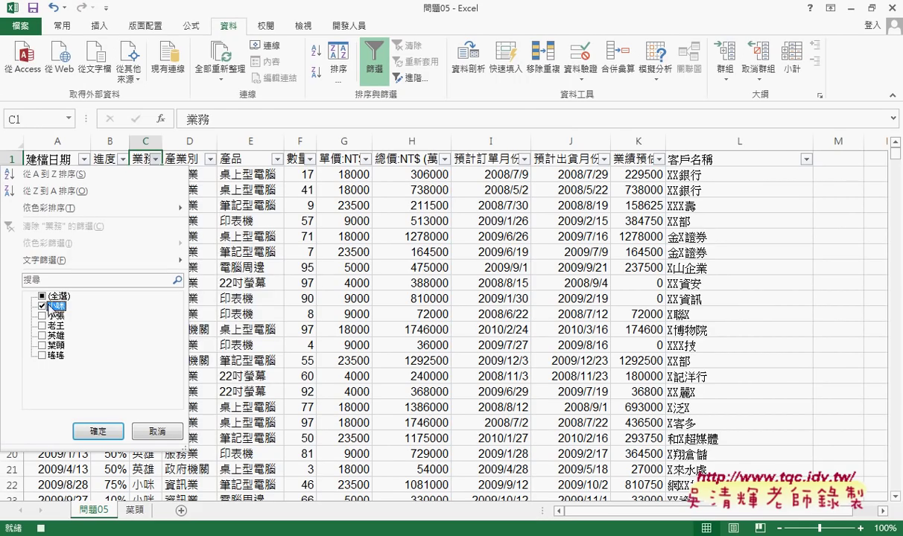
mouse_move(119, 262)
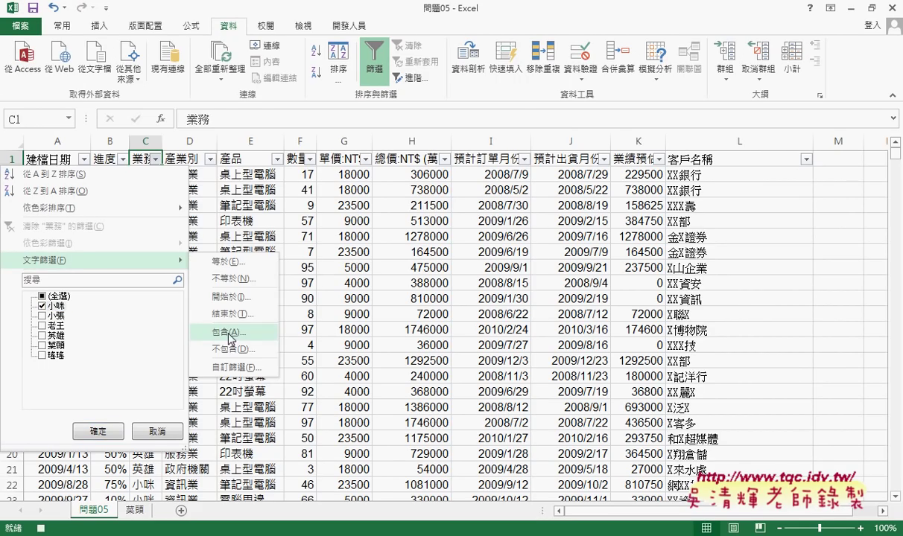
left_click(111, 432)
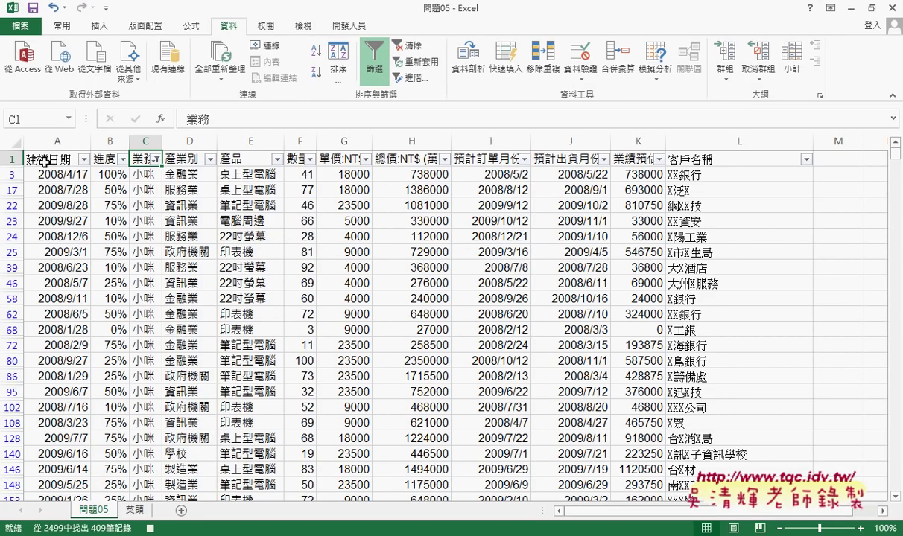
Copy the whole filtered table from A1 and add a new worksheet
left_click(45, 161)
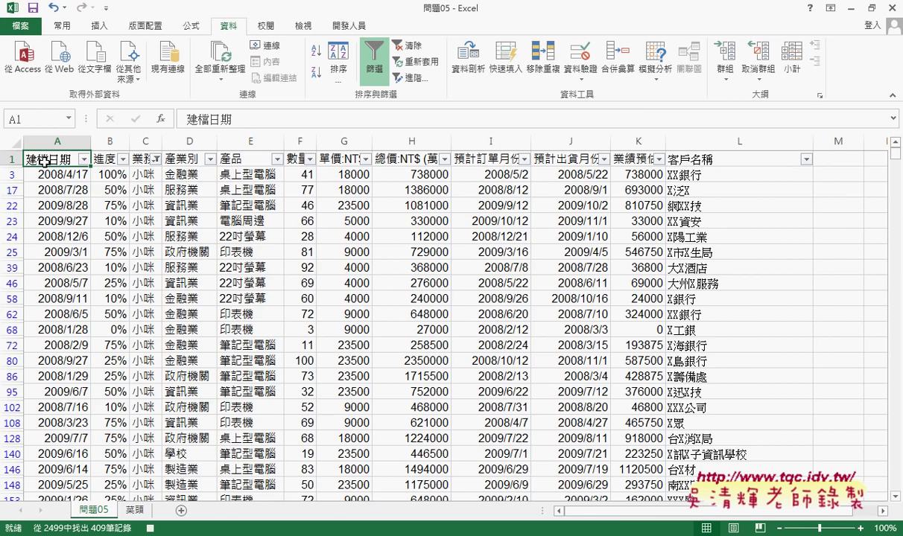
key("ctrl+shift+Right")
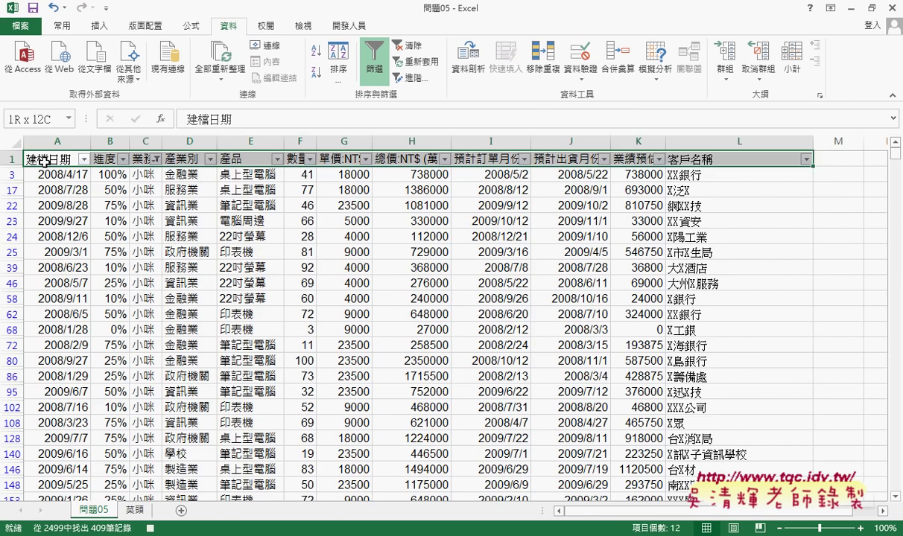
key("ctrl+shift+Down")
key("ctrl+c")
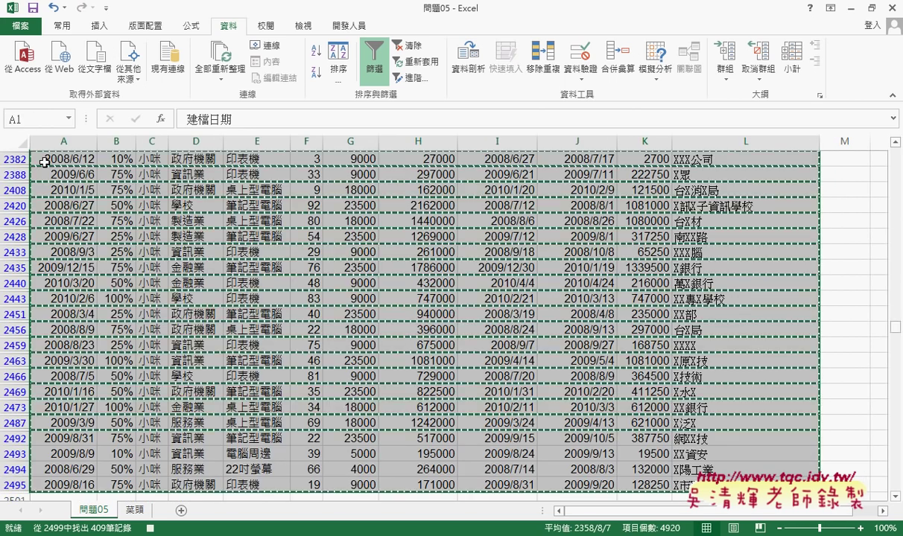
left_click(181, 511)
Rename the new worksheet to 小咪
left_click(184, 511)
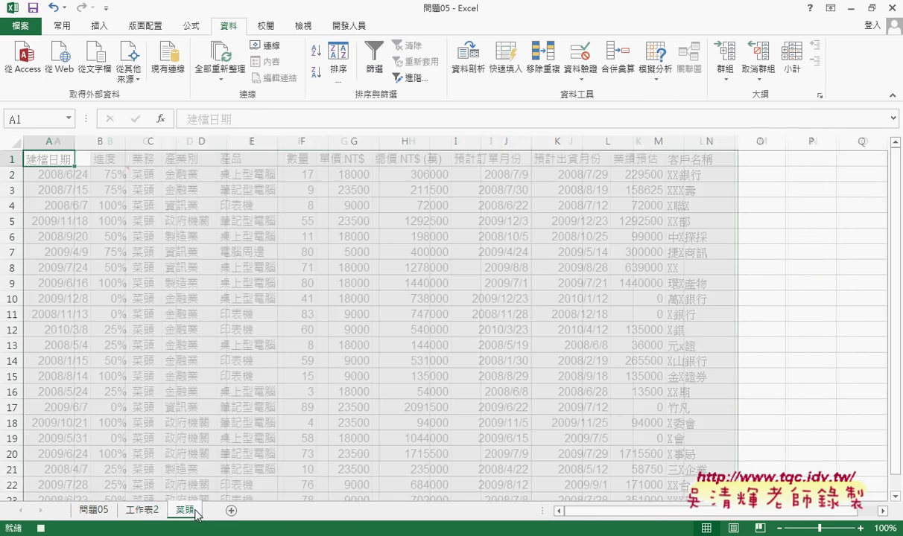
left_click(141, 513)
double_click(136, 512)
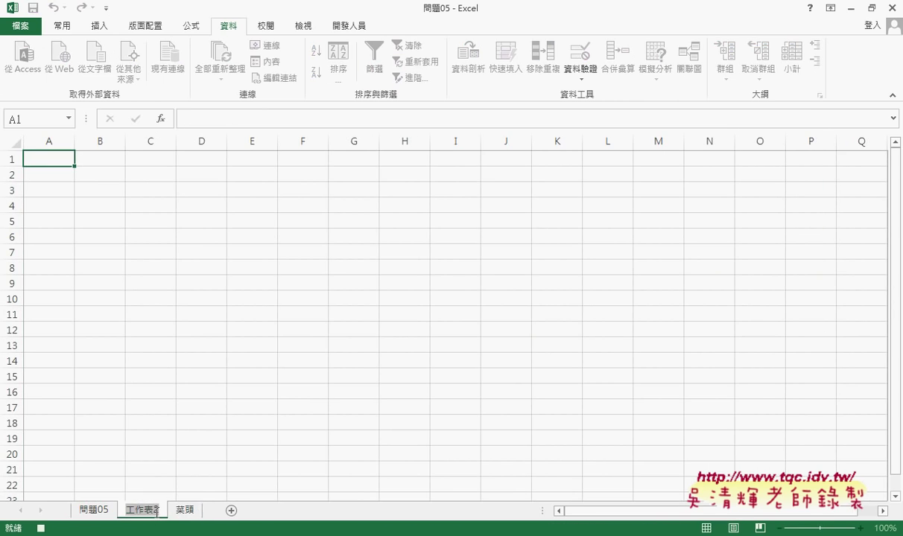
type("ㄒㄧ")
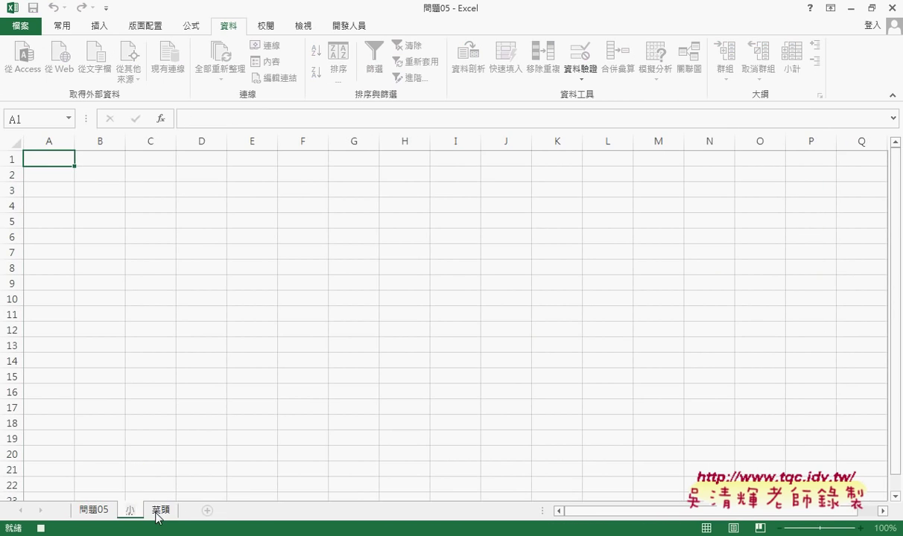
type("小咪")
key("Return")
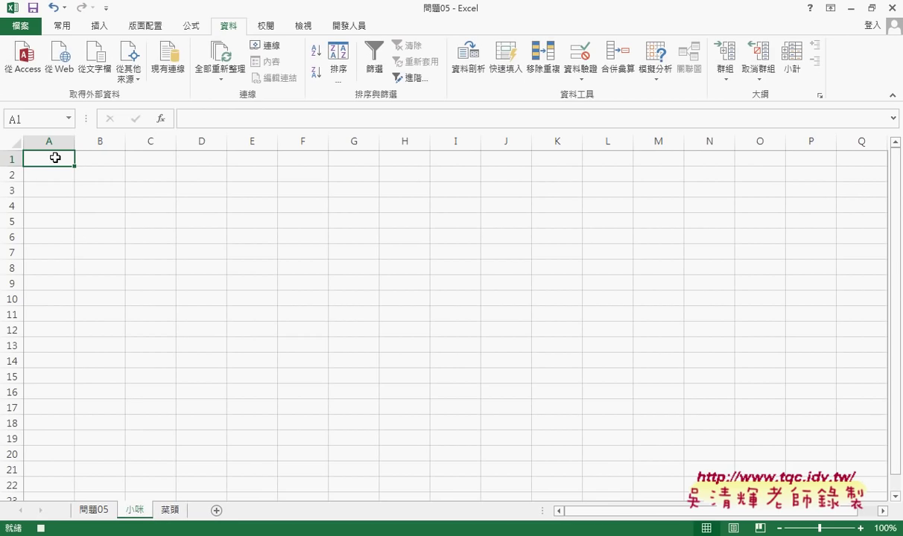
Paste the copied records, AutoFit all column widths, and return to the 問題05 sheet
key("ctrl+v")
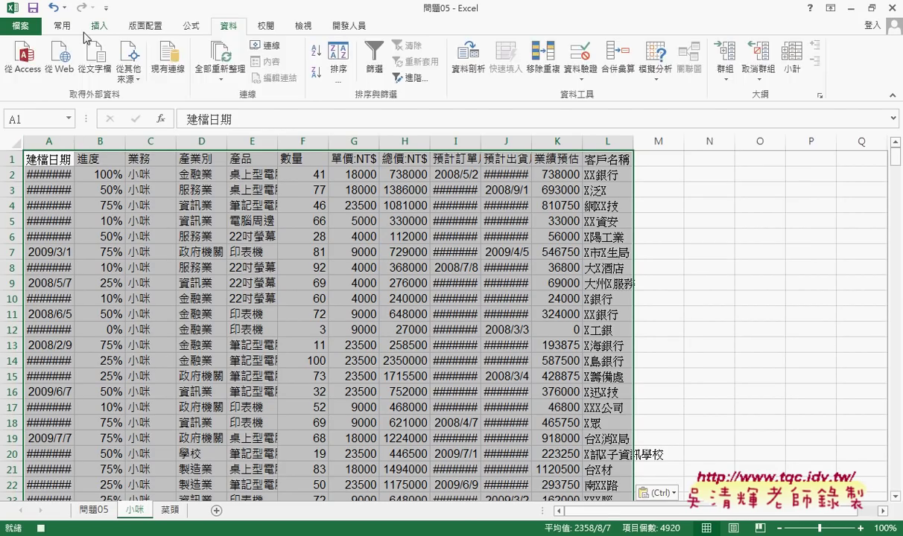
left_click(75, 28)
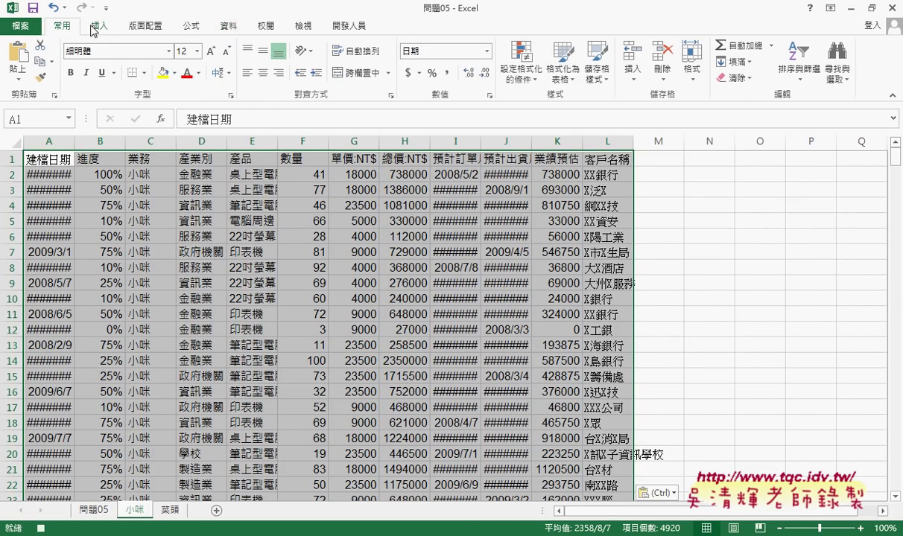
left_click(692, 74)
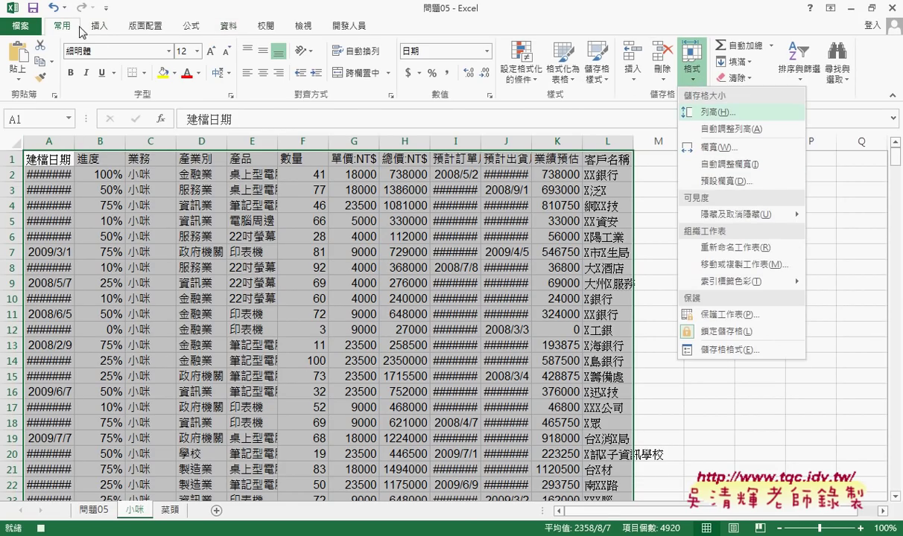
left_click(742, 163)
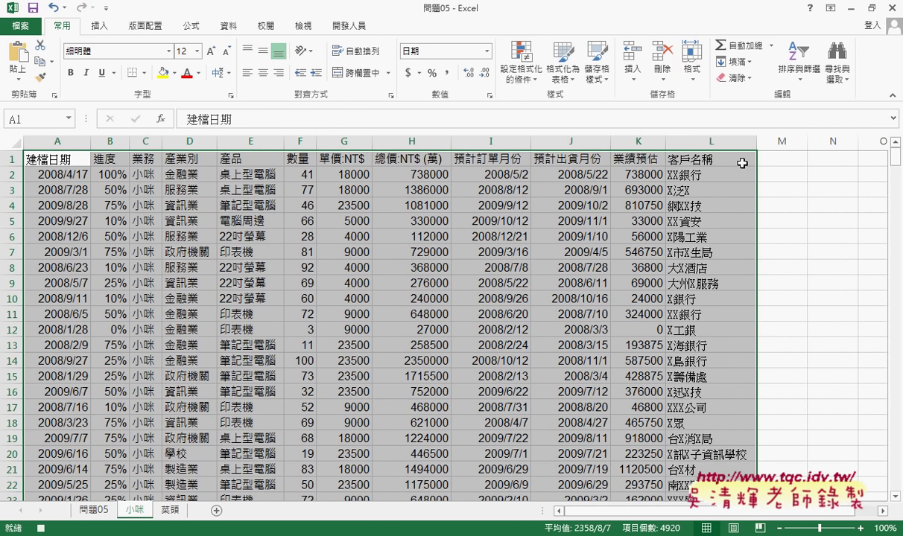
left_click(100, 511)
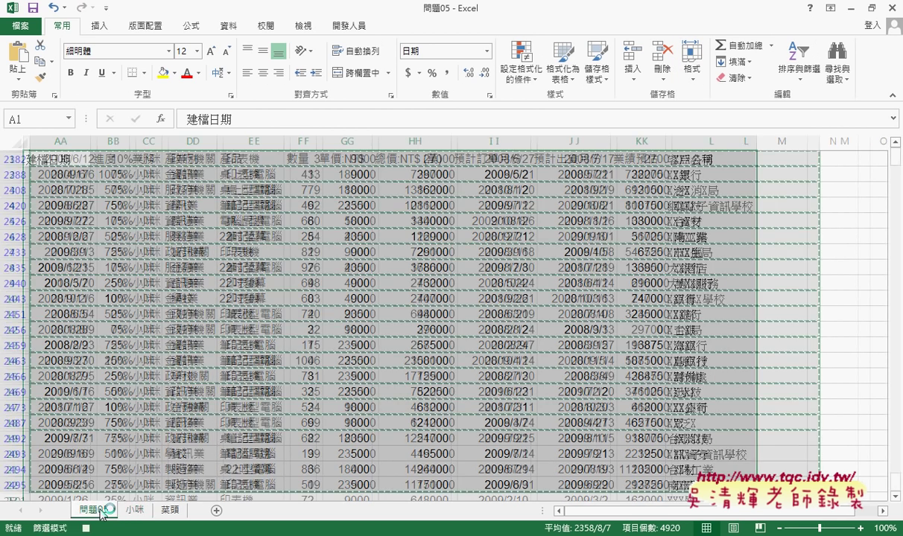
Turn off the filter on 問題05 so all rows show, then select A1
left_click(227, 25)
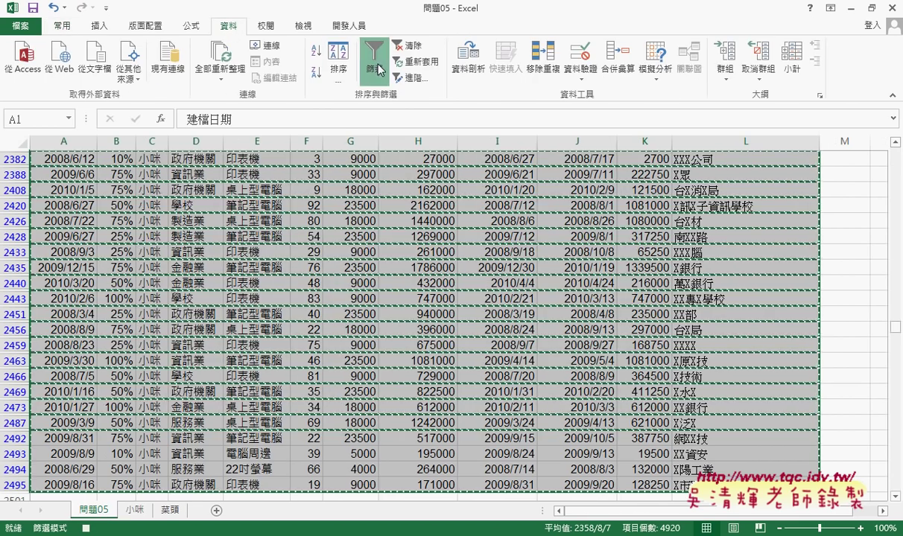
left_click(378, 67)
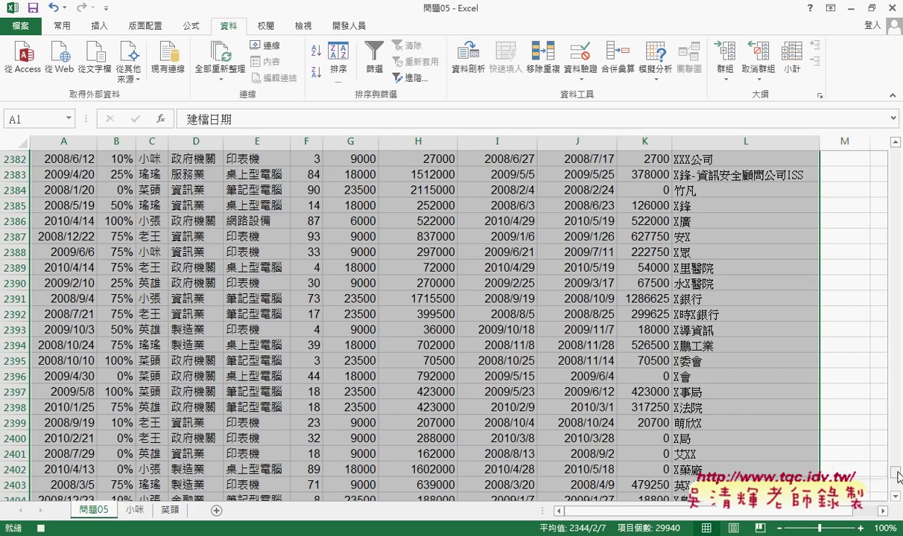
left_click_drag(897, 474, 895, 153)
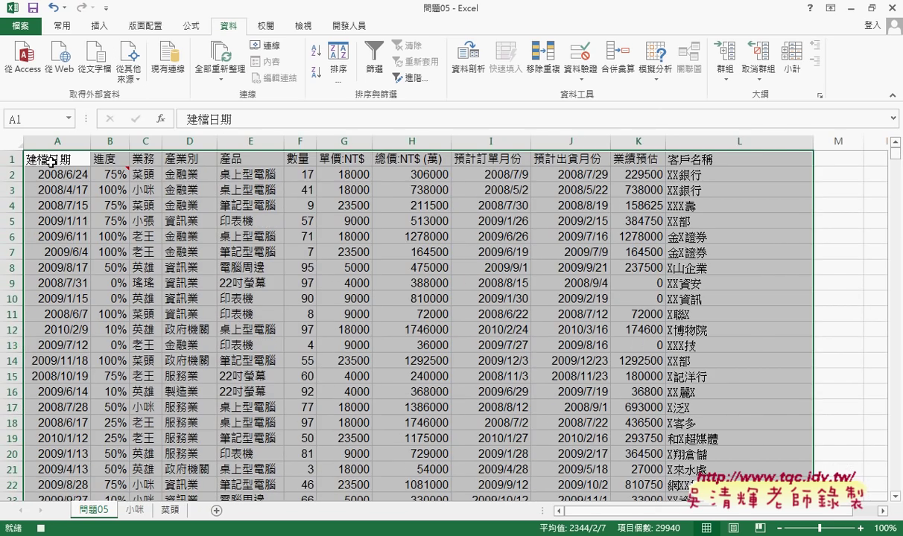
left_click(49, 159)
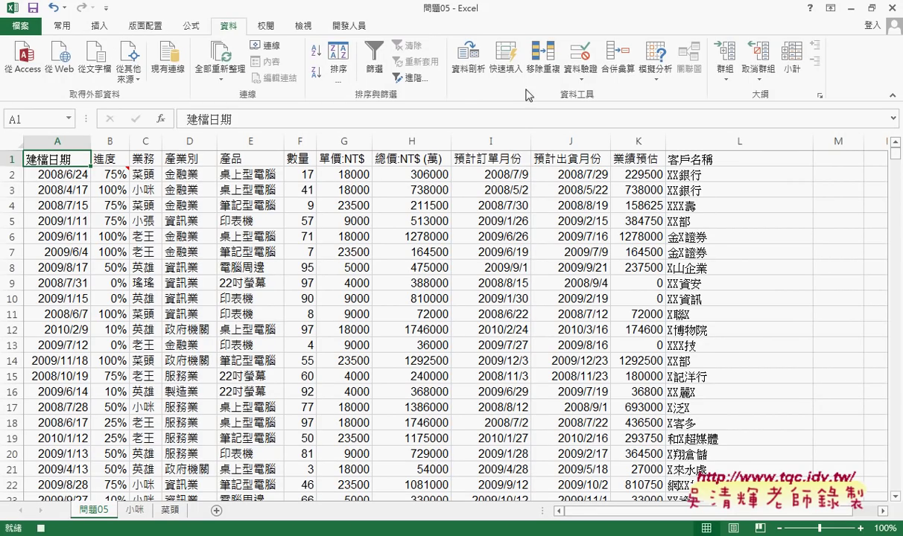
Stop recording and open the 篩選業務 macro in the VBA editor
left_click(349, 26)
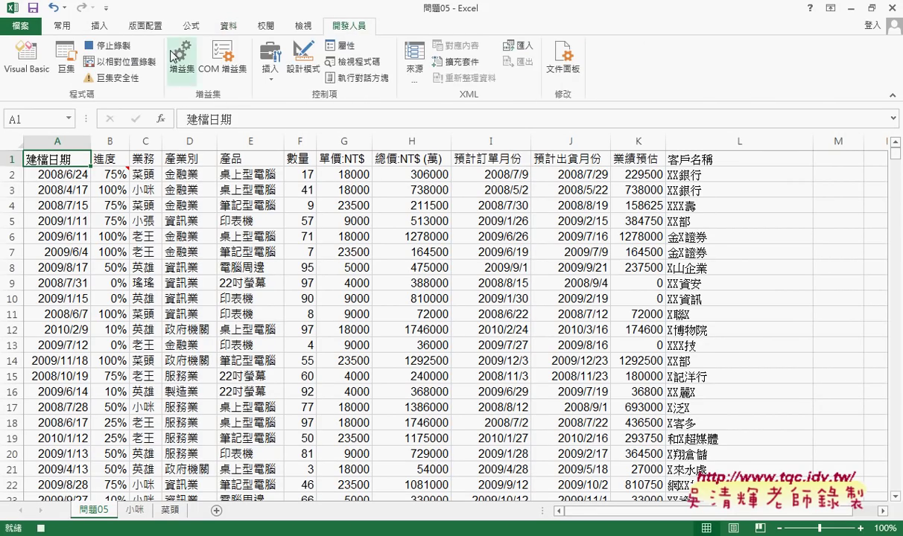
left_click(125, 47)
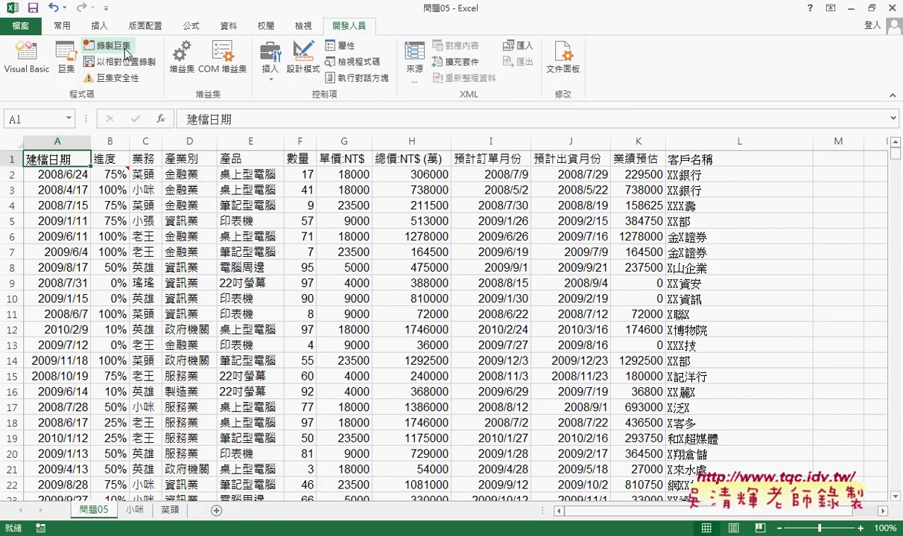
left_click(65, 70)
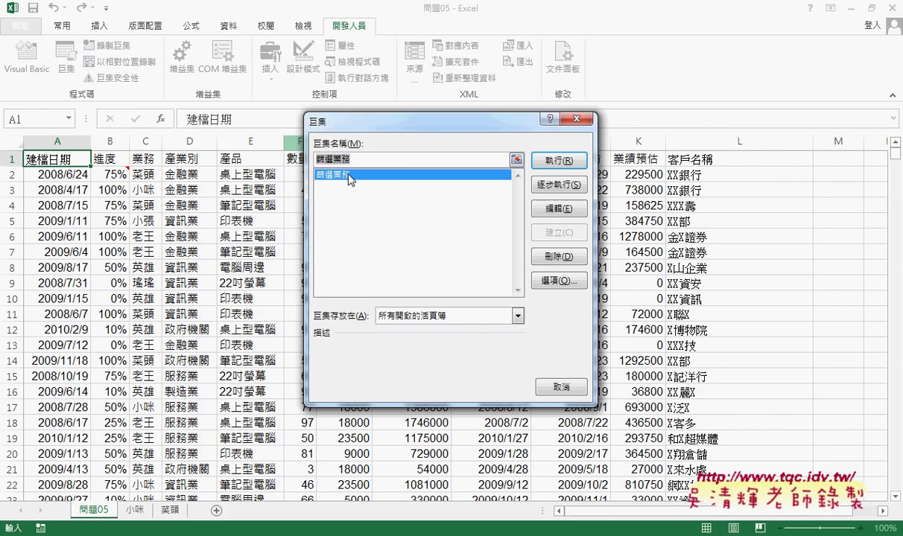
left_click(563, 212)
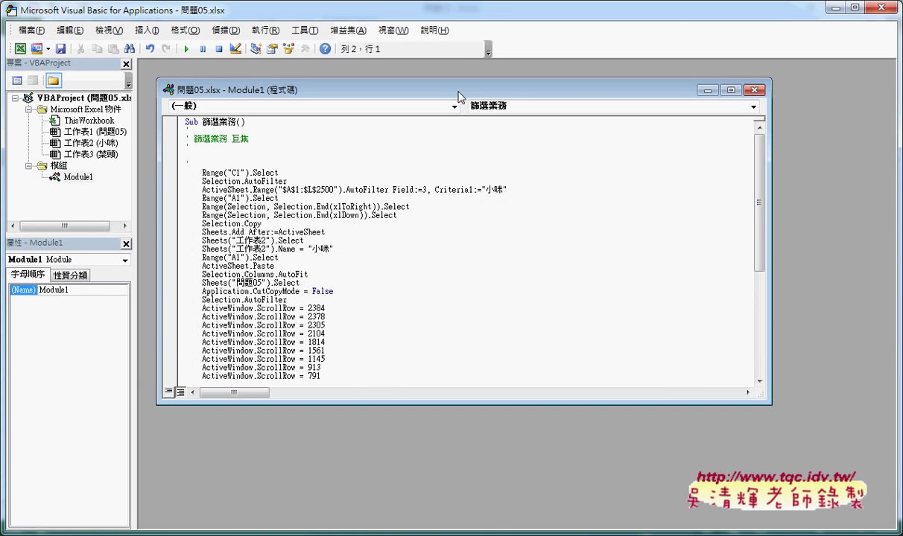
Maximize Module1 and delete the header comments and all ActiveWindow.ScrollRow lines
double_click(436, 89)
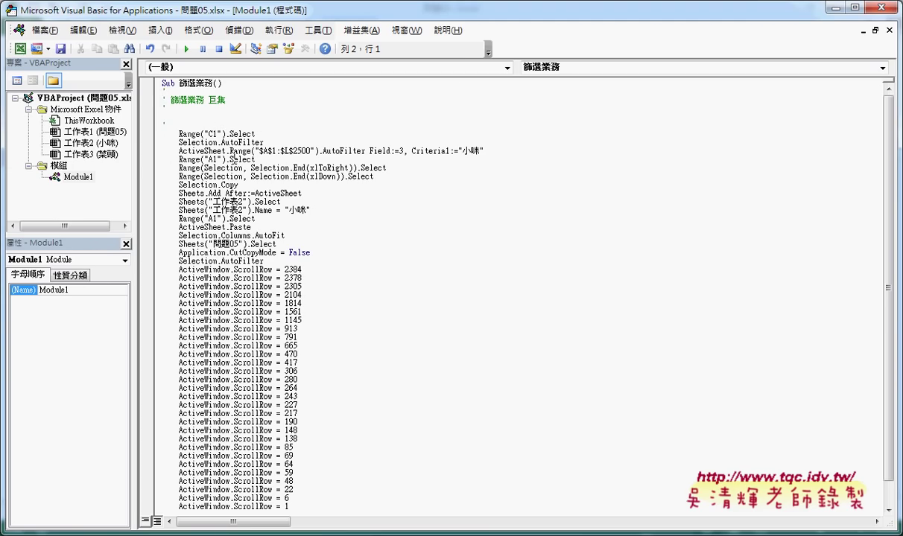
left_click_drag(188, 123, 161, 88)
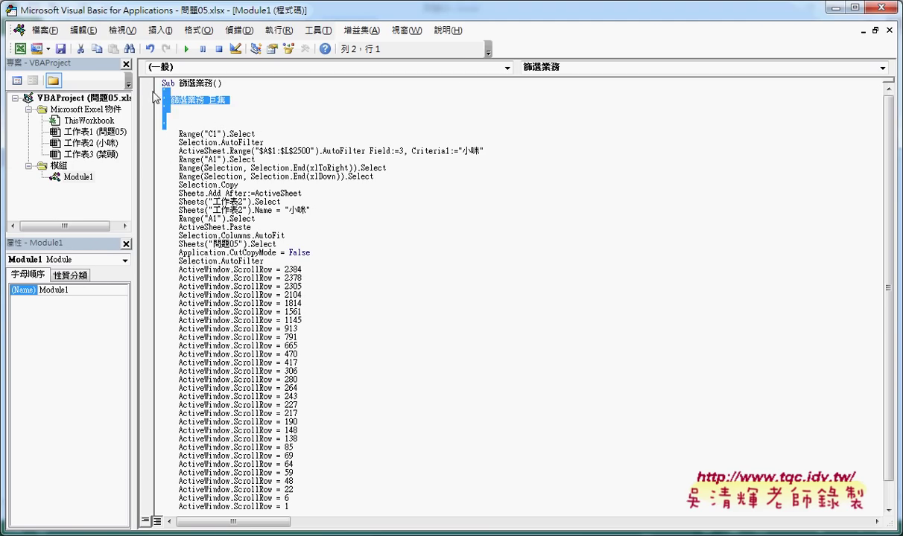
key("Delete")
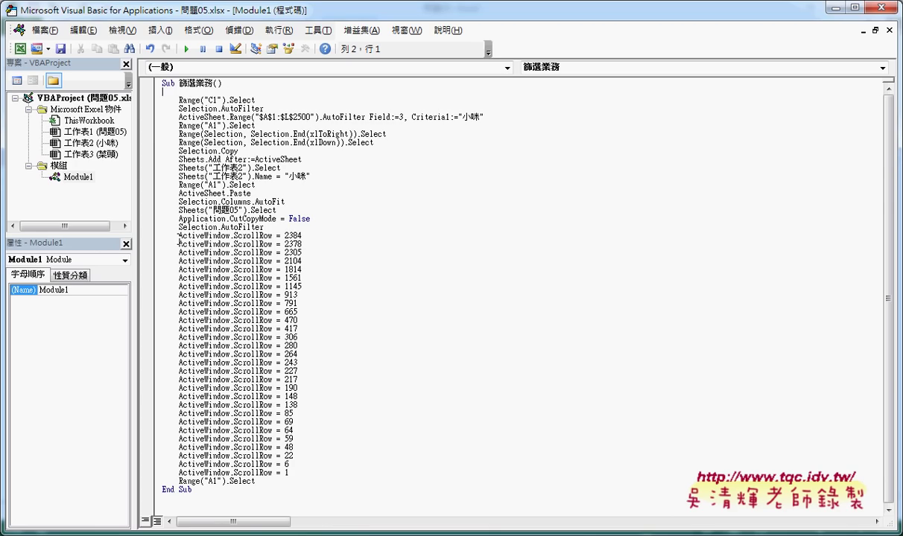
mouse_move(179, 236)
left_mouse_down()
mouse_move(214, 237)
mouse_move(324, 474)
left_mouse_up()
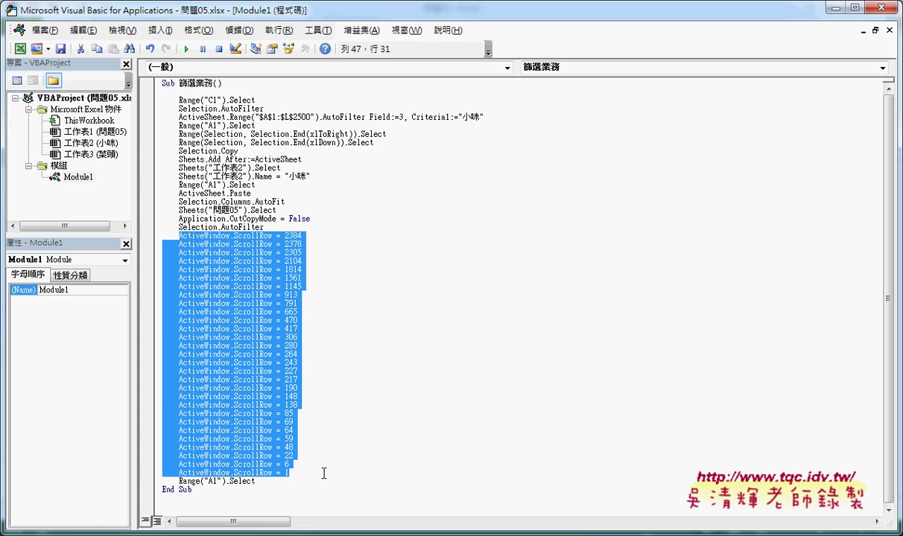
key("Delete")
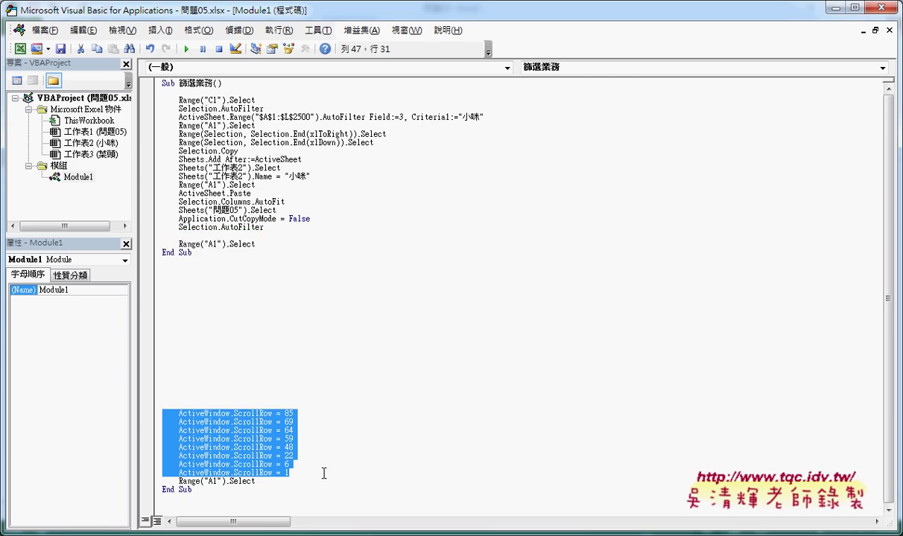
Add comments '1. above Range("C1").Select and '2. above the AutoFilter line
left_click(256, 91)
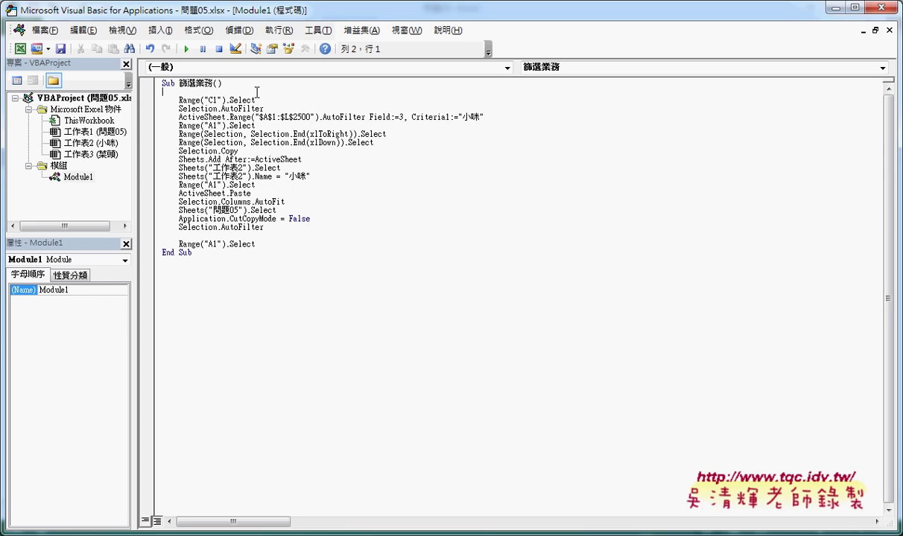
key("Tab")
type("'")
type("1.")
key("End")
key("Return")
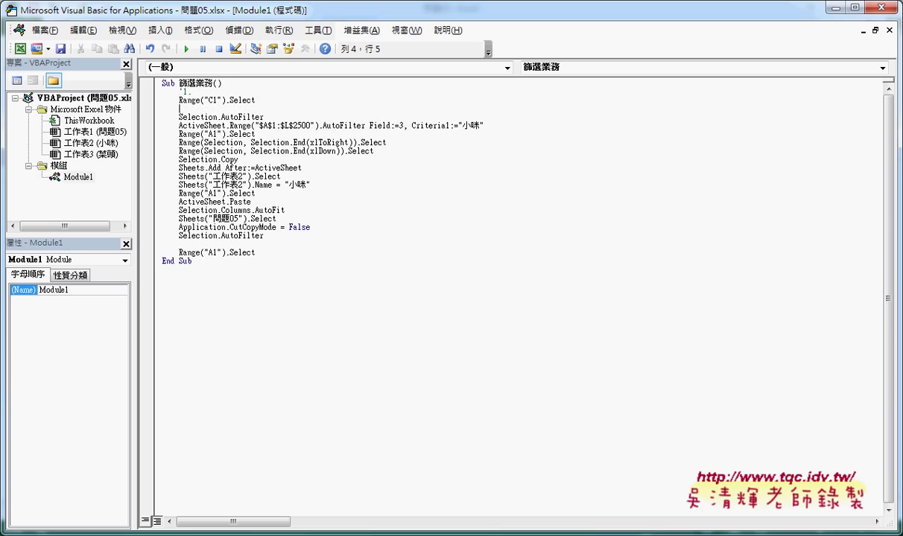
type("'2.")
Add comments '3. above Range("A1") and '4. above Selection.Copy
key("Down")
key("End")
key("Return")
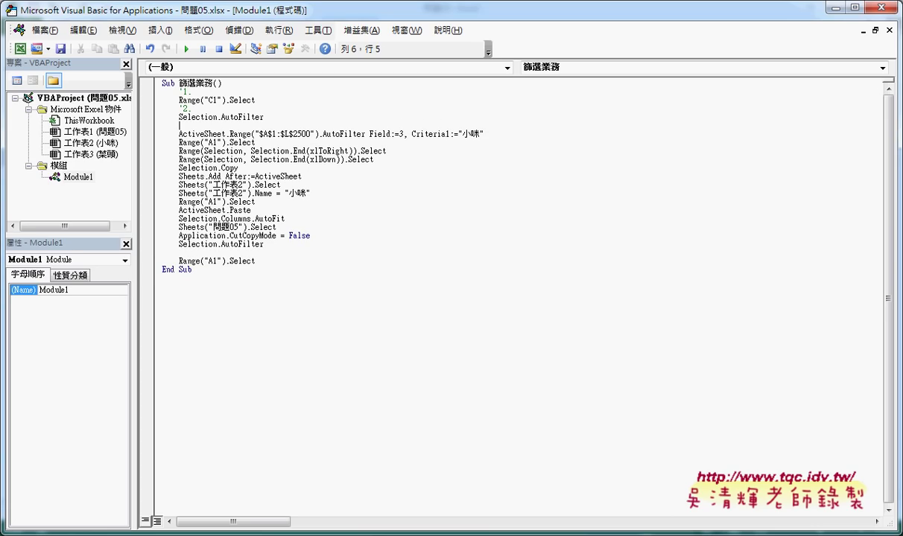
type("3.")
key("BackSpace")
key("BackSpace")
key("BackSpace")
key("End")
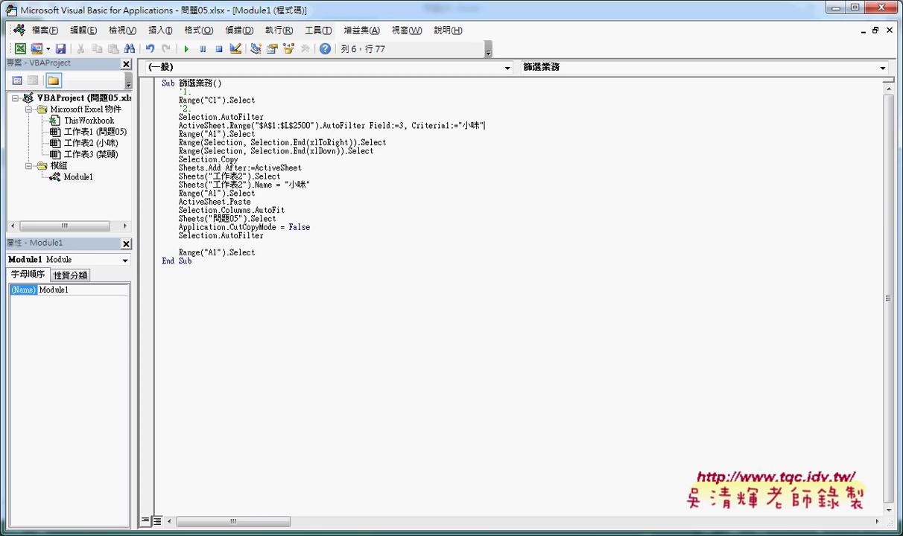
key("Return")
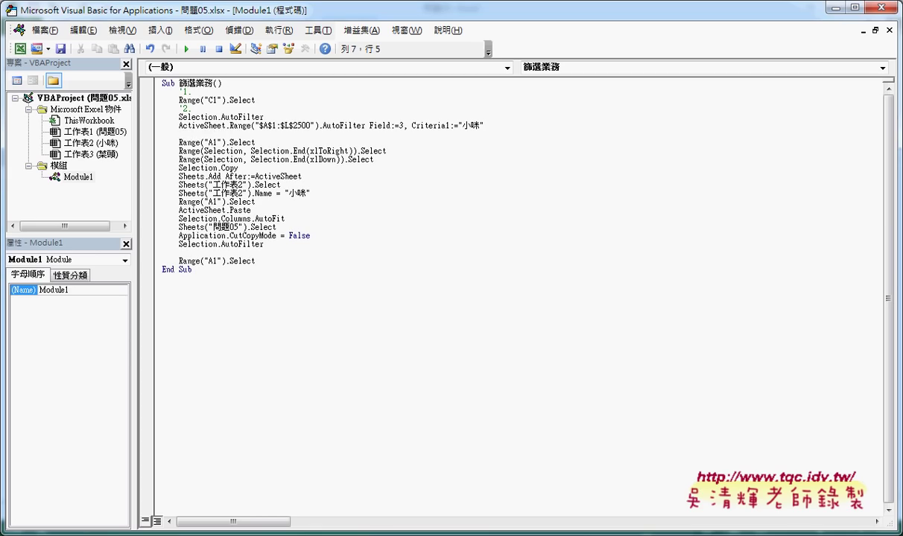
type("'3.")
left_click(208, 160)
key("Home")
key("Return")
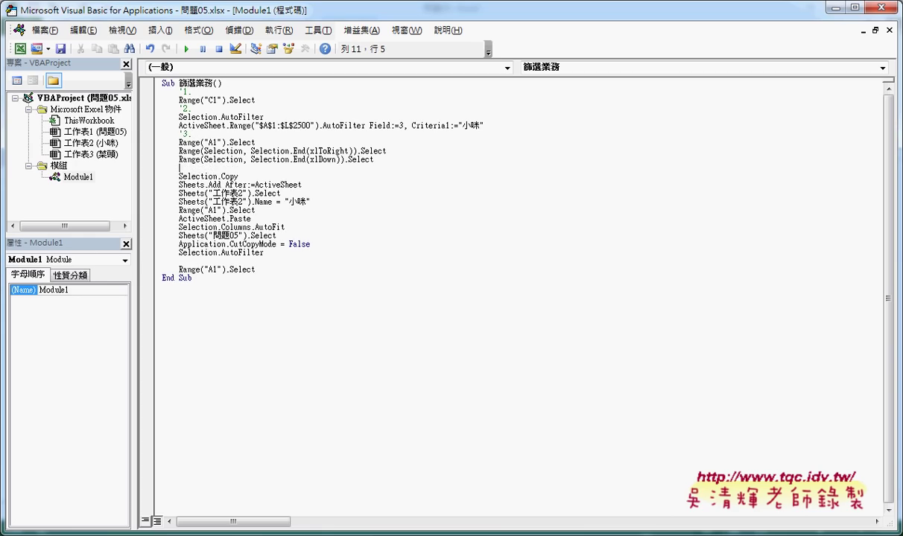
key("Up")
type("'4.")
key("Down")
left_click_drag(239, 177, 182, 178)
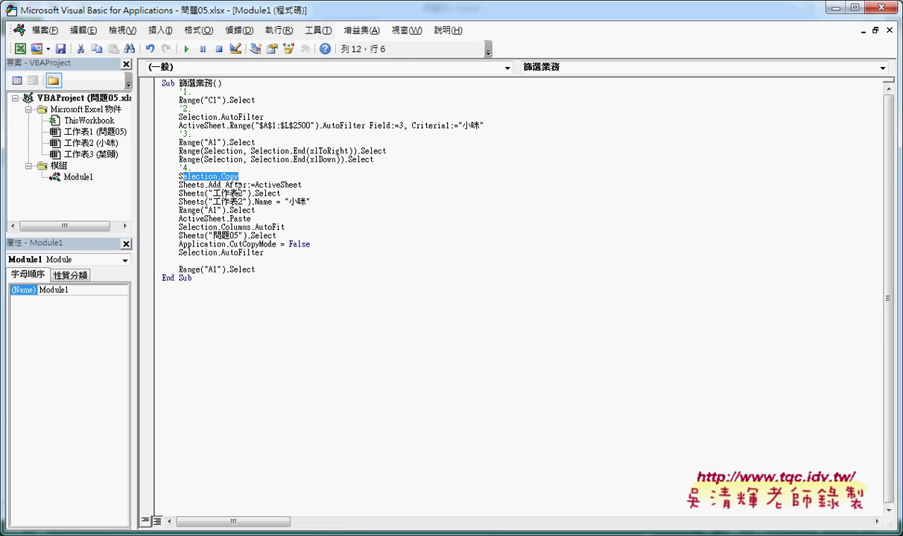
left_click(207, 184)
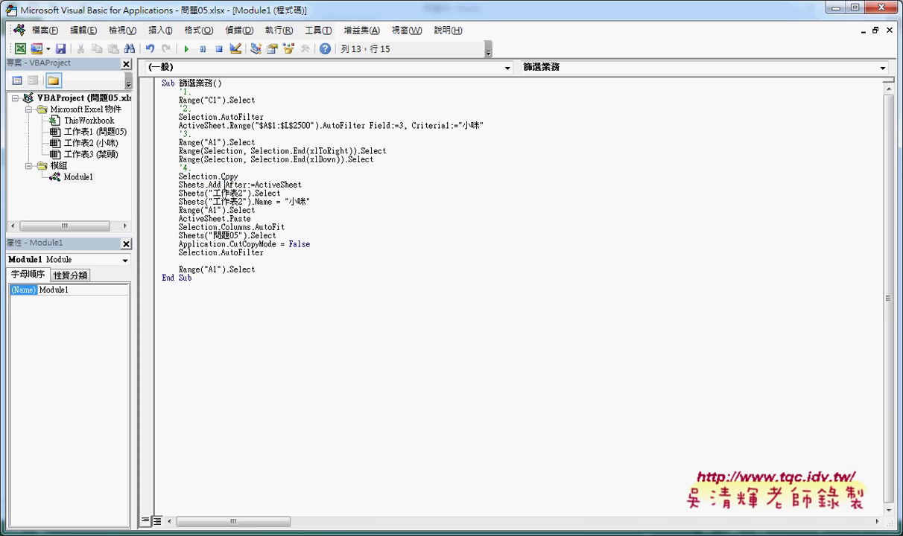
left_click_drag(179, 184, 224, 185)
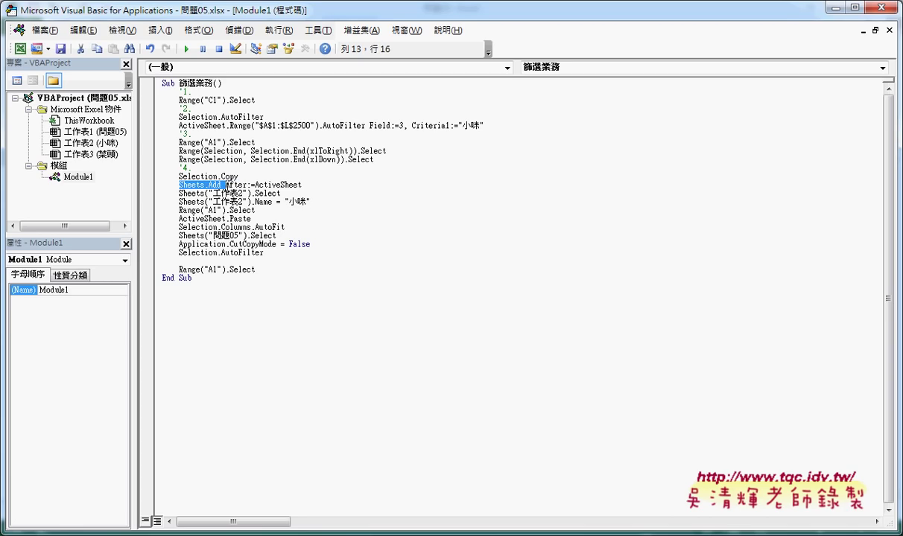
left_click(224, 184)
left_click_drag(302, 184, 202, 185)
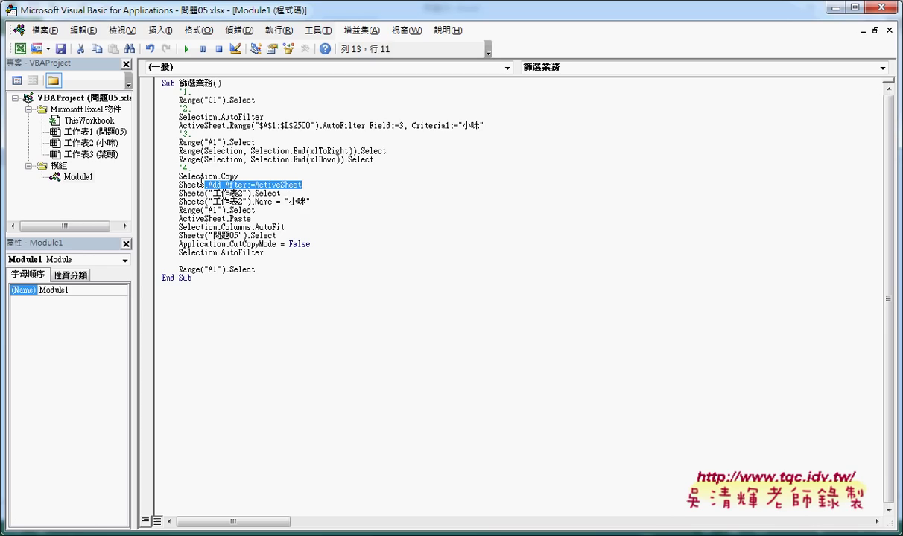
left_click(320, 204)
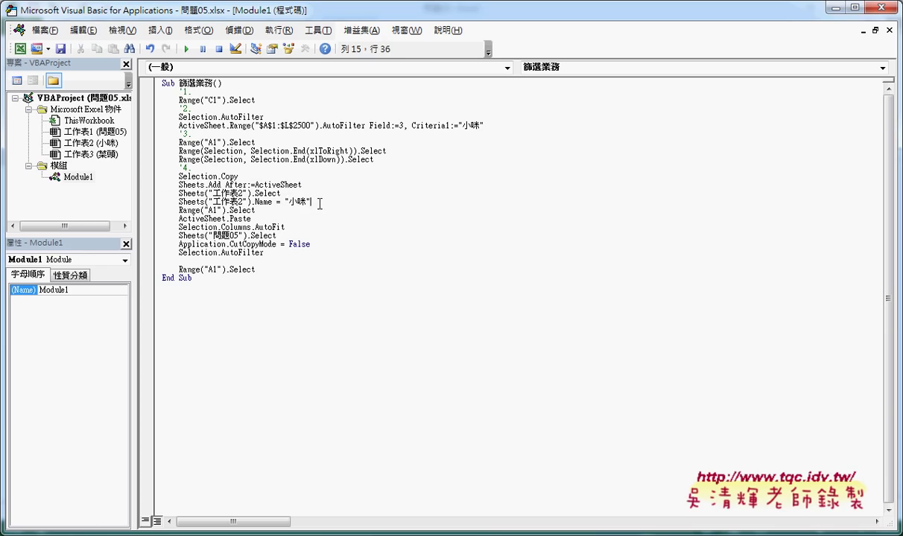
left_click_drag(320, 203, 162, 202)
left_click(288, 193)
left_click_drag(288, 193, 162, 193)
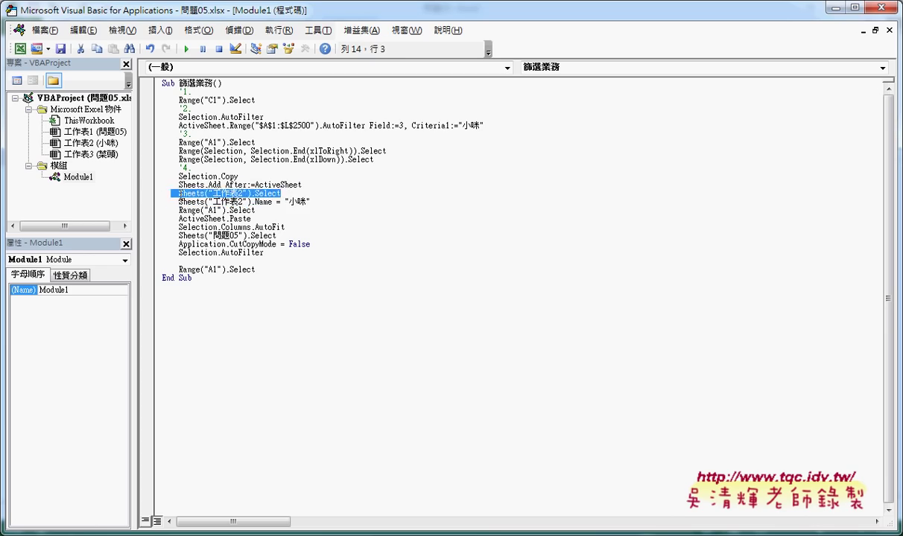
left_click(287, 184)
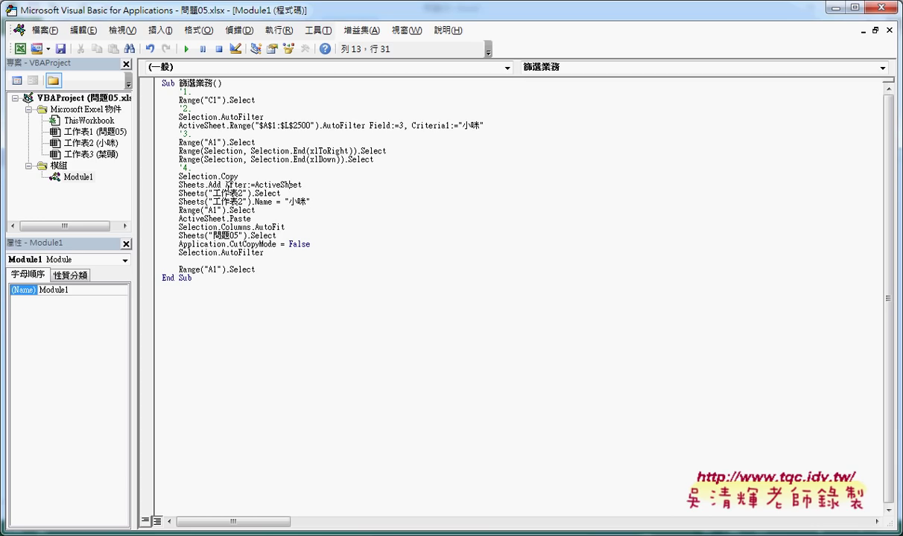
left_click_drag(226, 184, 248, 184)
mouse_move(256, 184)
left_mouse_down()
mouse_move(315, 180)
mouse_move(256, 187)
left_mouse_up()
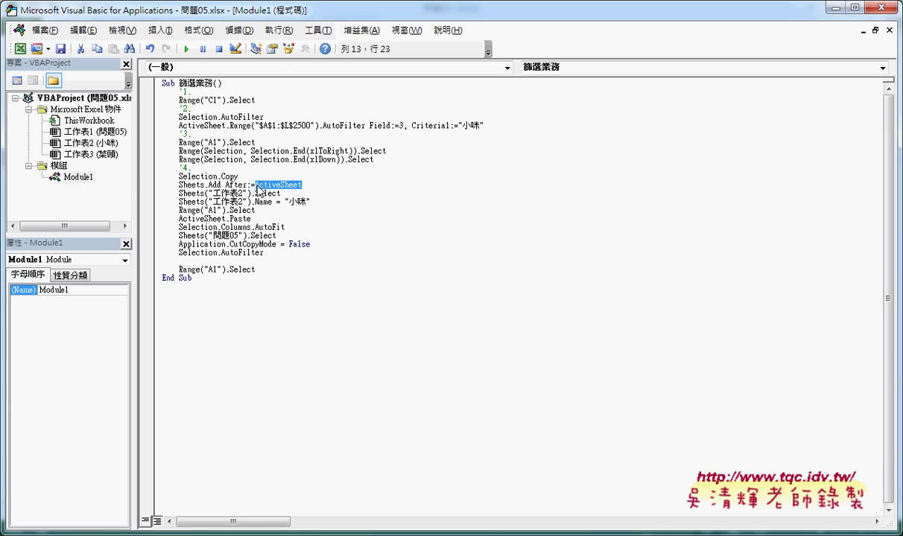
Replace ActiveSheet with Sheets(Sheets.Count) in the Sheets.Add After argument
key("Delete")
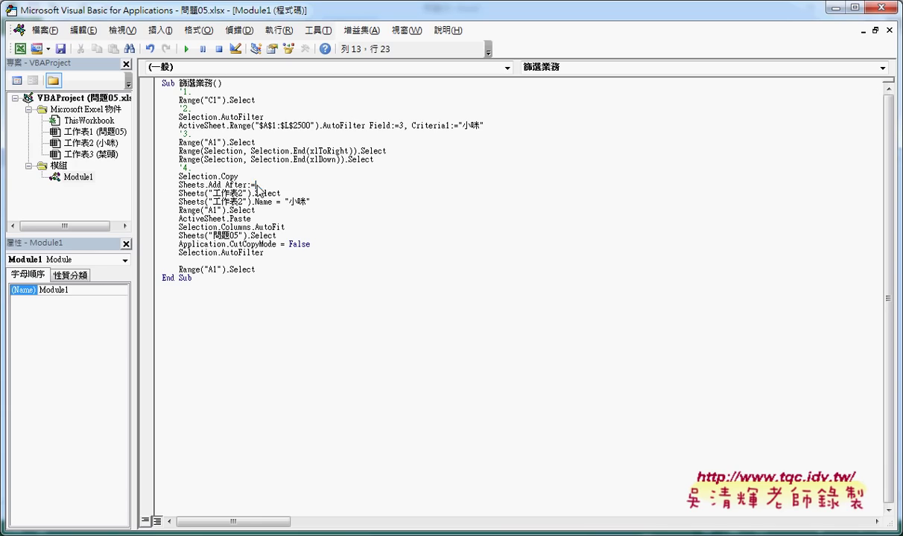
type("shee")
type("tds")
key("BackSpace")
key("BackSpace")
type("s(")
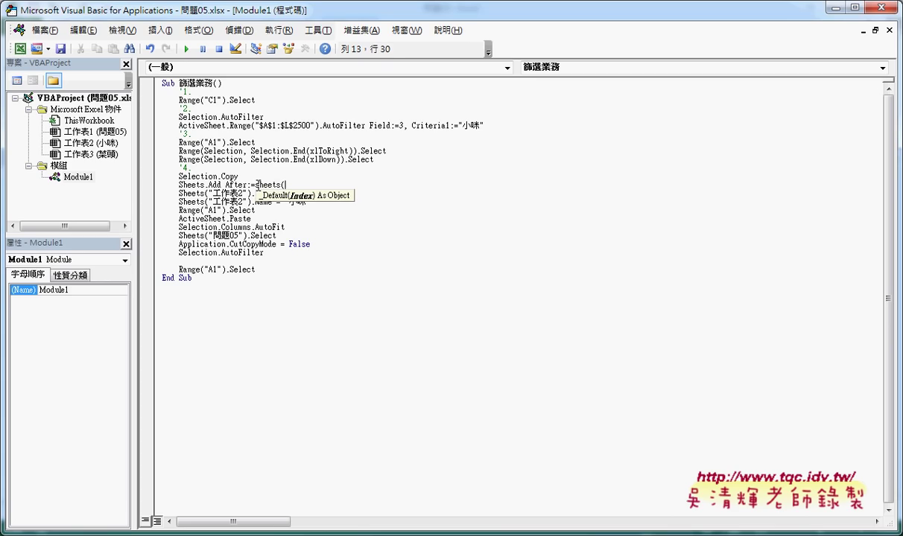
type("sh")
type("eets")
type(".")
key("Down")
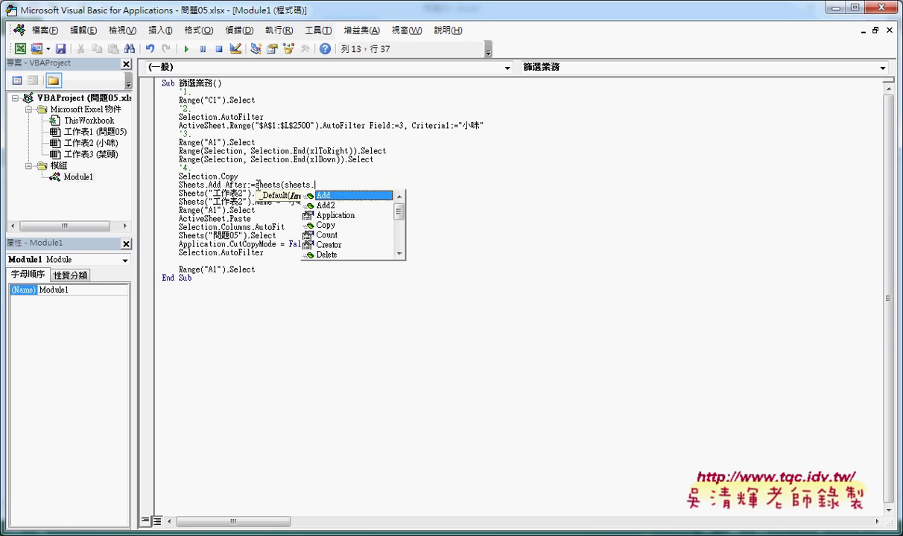
key("Down")
key("Down")
key("Down")
key("Down")
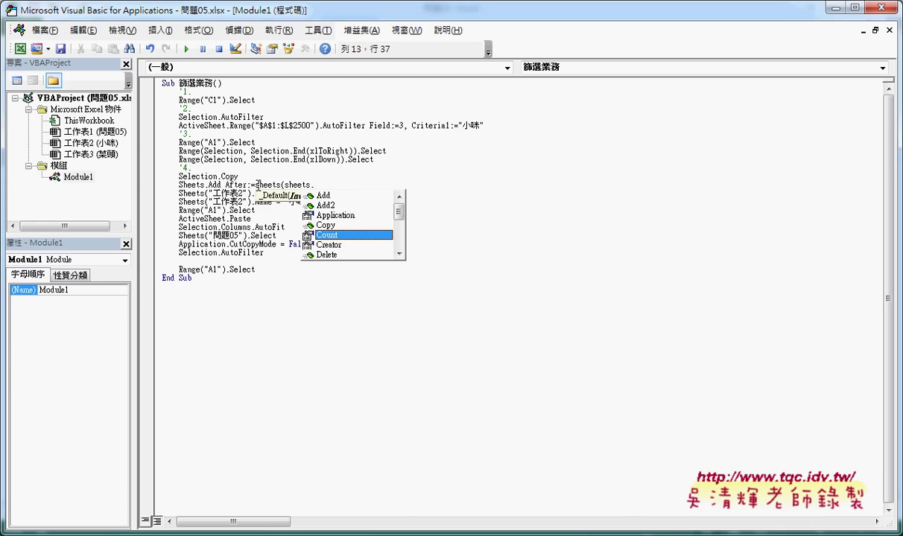
key("space")
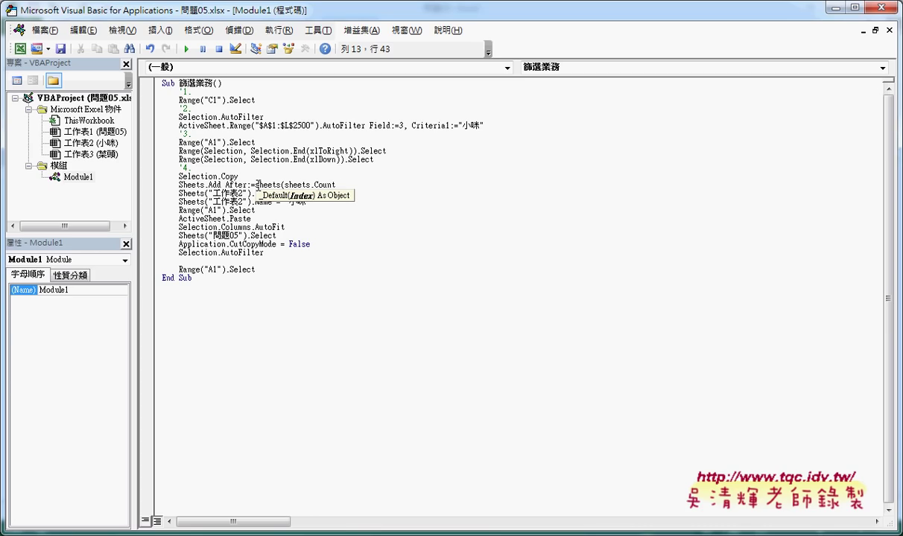
type(")")
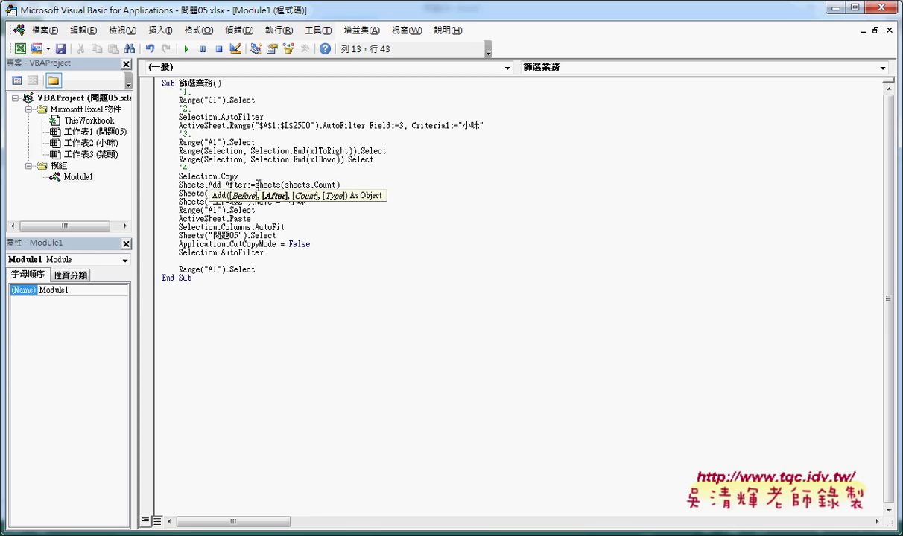
left_click_drag(221, 184, 247, 183)
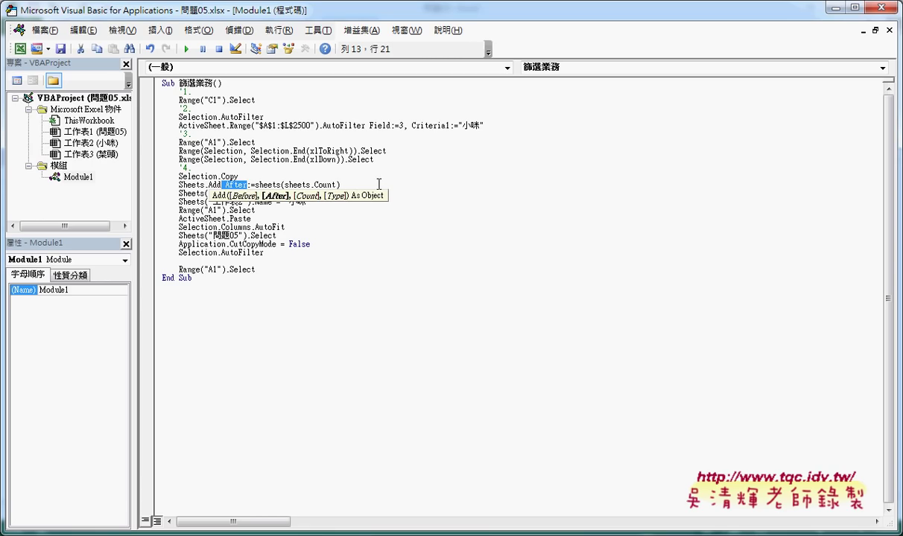
left_click(506, 184)
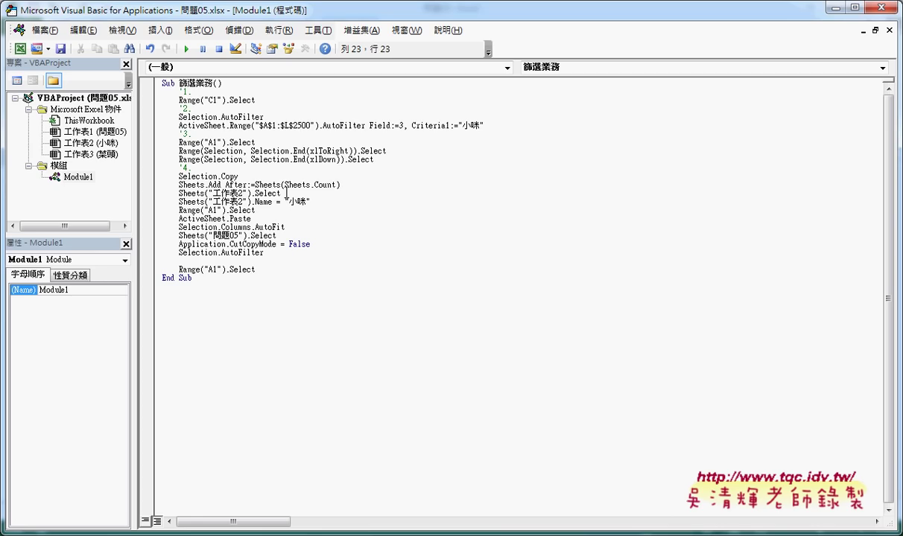
left_click(157, 192)
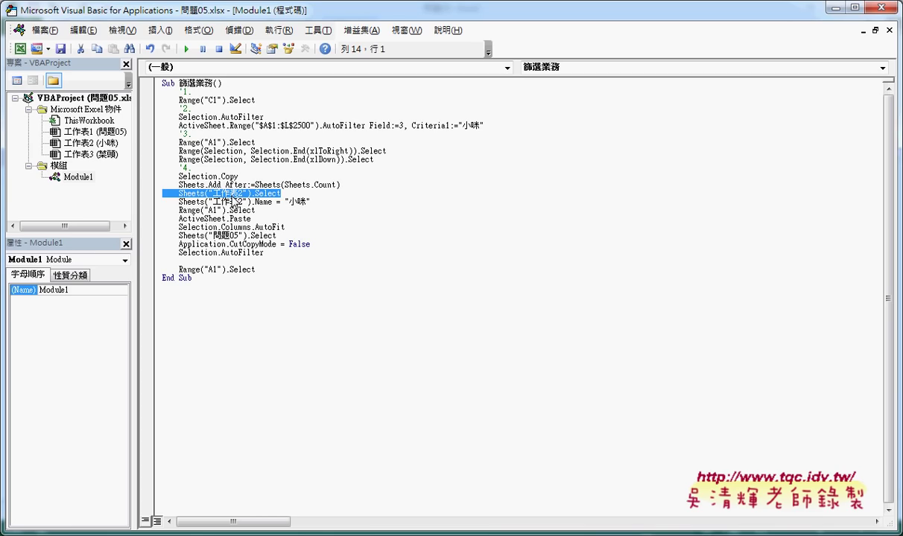
Delete the Sheets("工作表2").Select line
key("Delete")
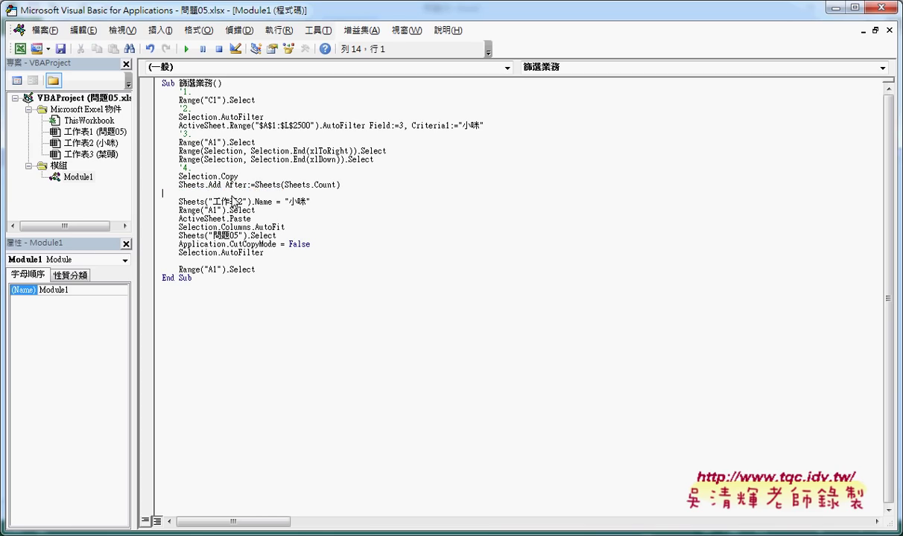
key("Delete")
key("End")
key("Left")
key("Left")
key("Left")
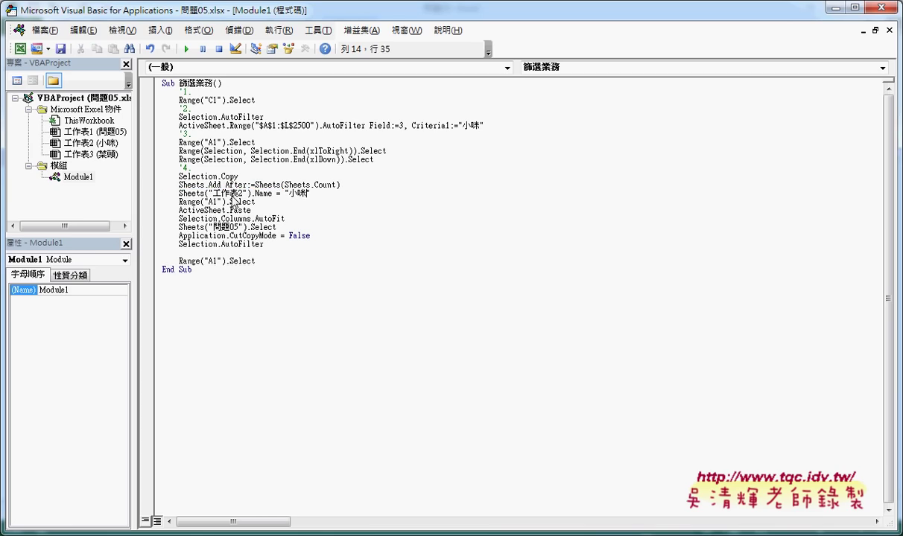
key("Left")
key("Left")
key("Left")
key("Left")
Change the rename line to Sheets(Sheets.Count).Name = "小咪" using the copied Sheets.Count reference
left_click_drag(285, 185, 344, 188)
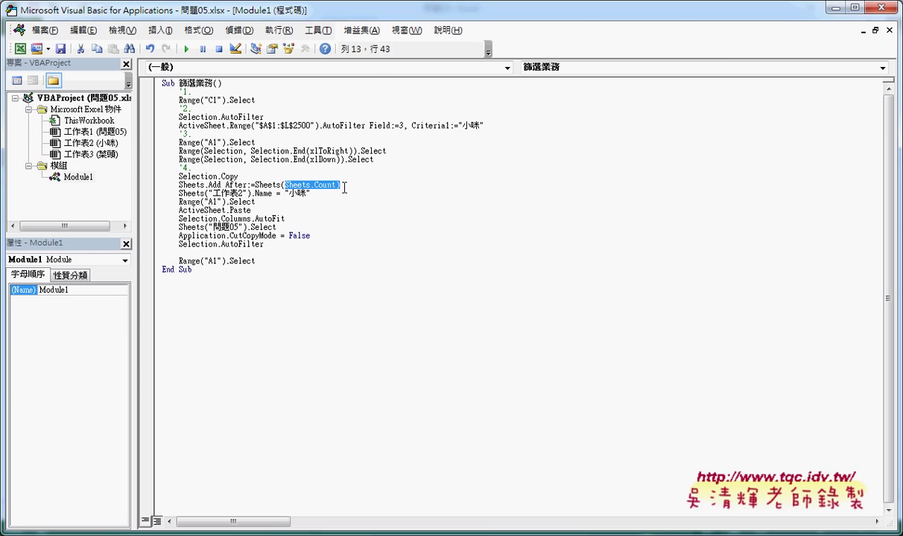
key("shift+Left")
key("ctrl+c")
double_click(237, 194)
key("shift+Left")
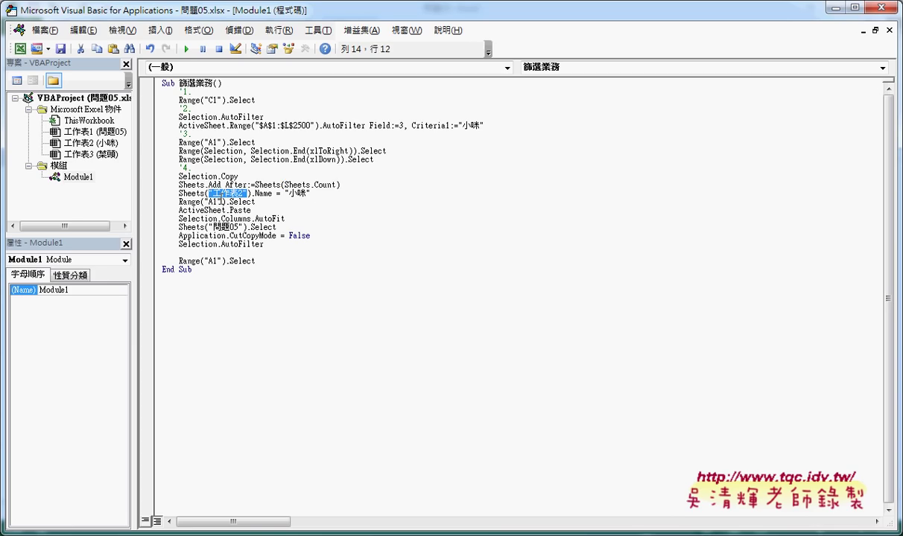
key("ctrl+v")
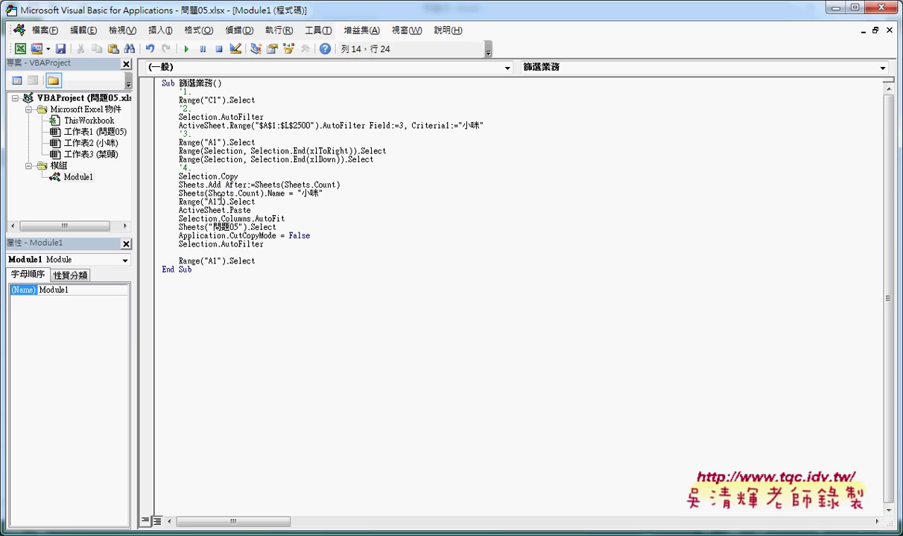
left_click_drag(324, 194, 297, 194)
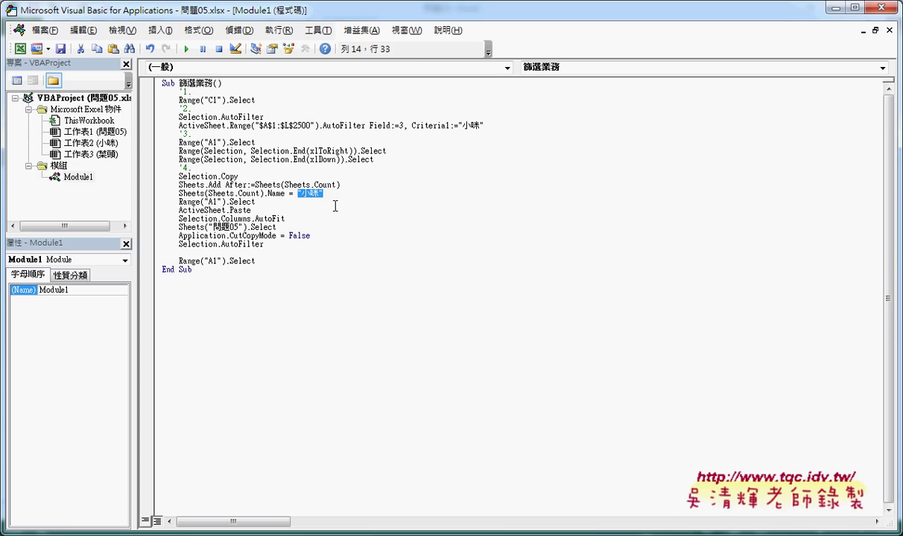
left_click(256, 202)
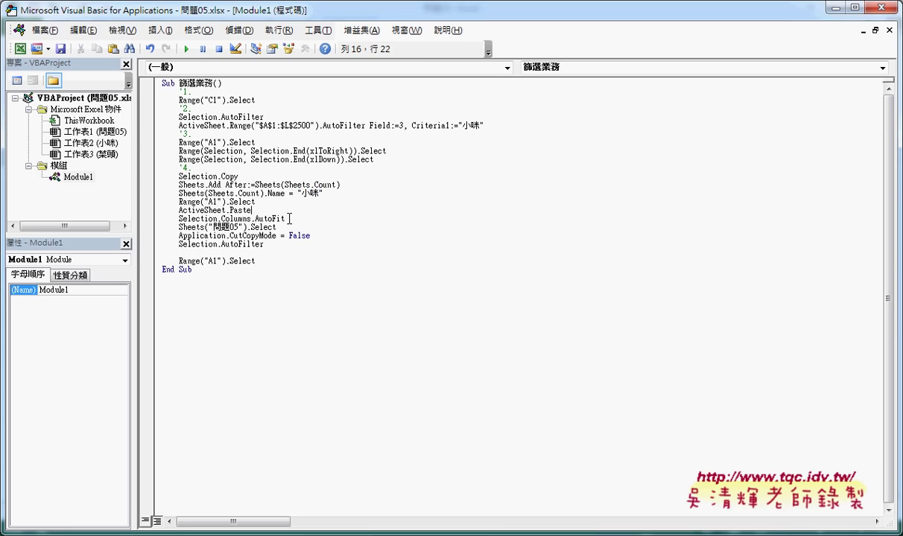
left_click(272, 217)
left_click_drag(278, 227, 149, 229)
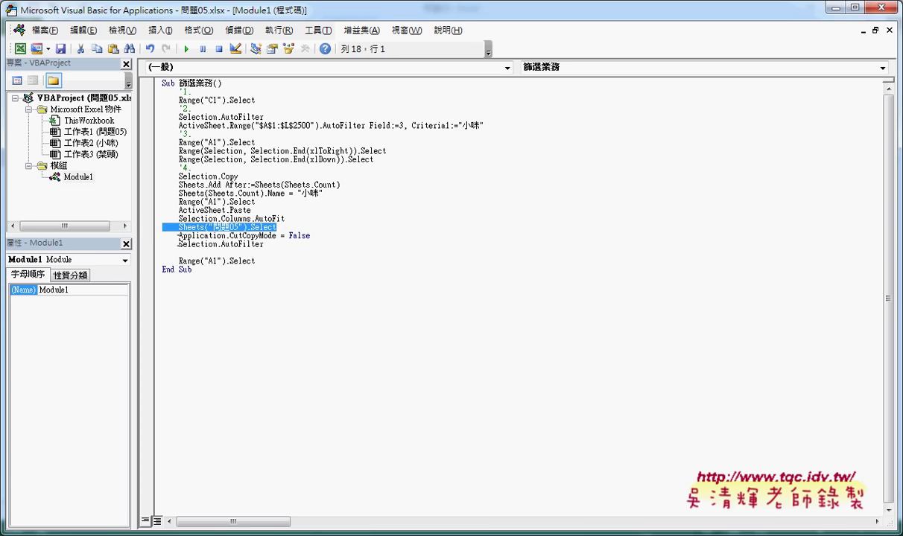
left_click(254, 244)
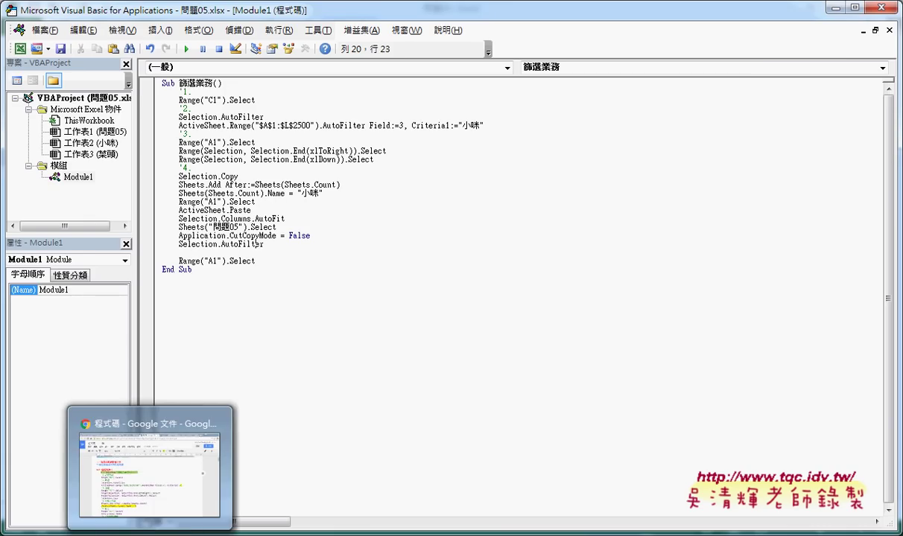
Review the finished 篩選業務 listing in the 程式碼 Google Doc, from comment '1. to '8
left_click(149, 458)
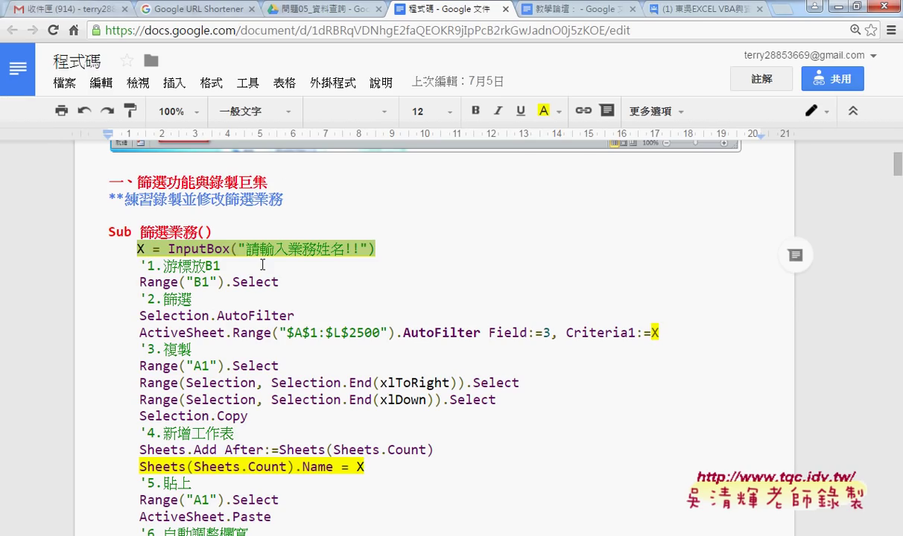
key("Down")
key("Home")
key("shift+End")
scroll(201, 336, "down", 5)
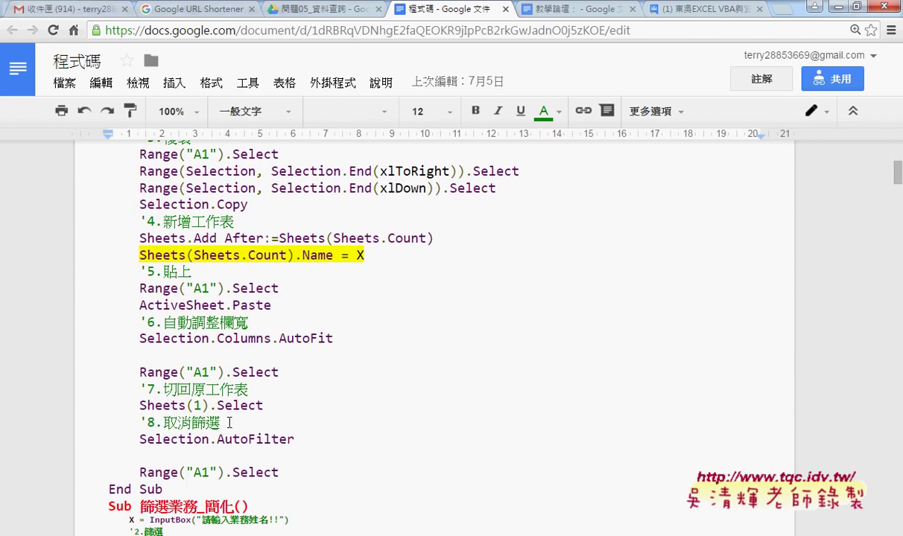
left_click_drag(220, 422, 139, 422)
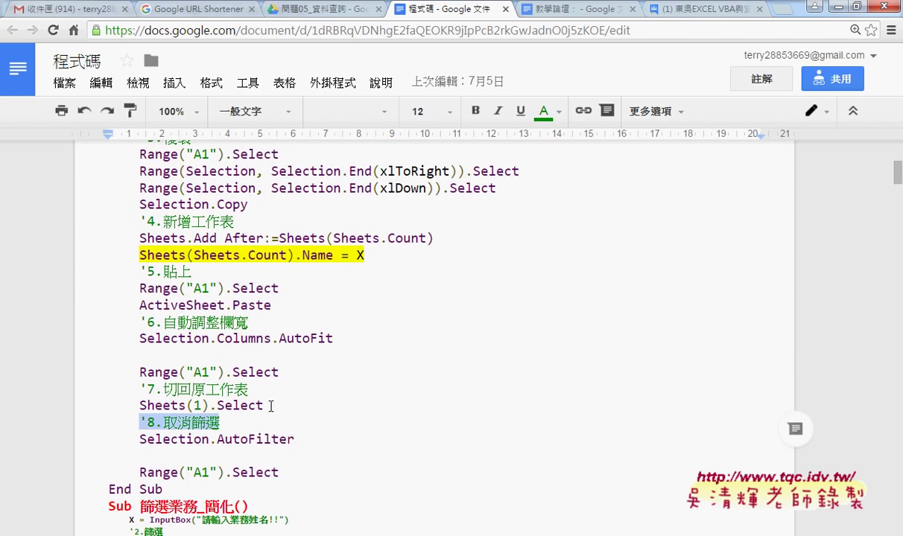
scroll(271, 406, "up", 2)
scroll(271, 406, "up", 2)
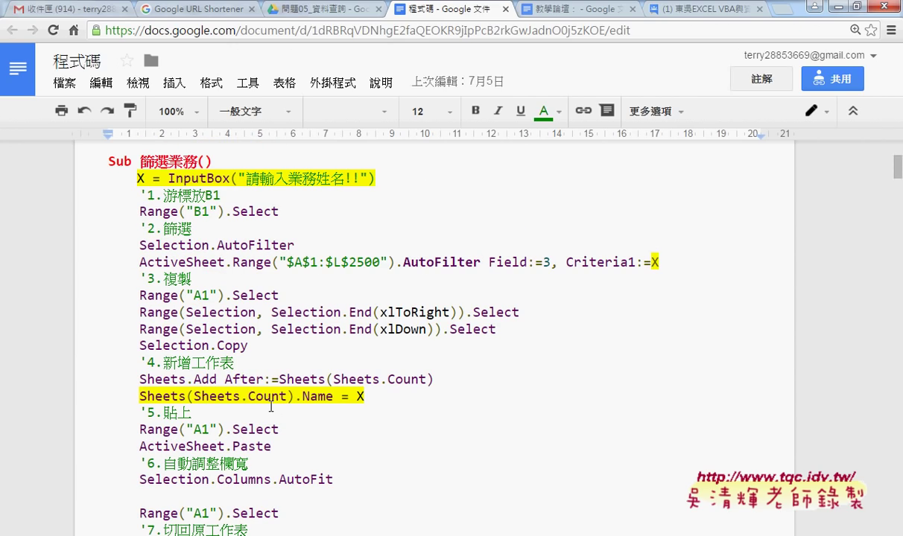